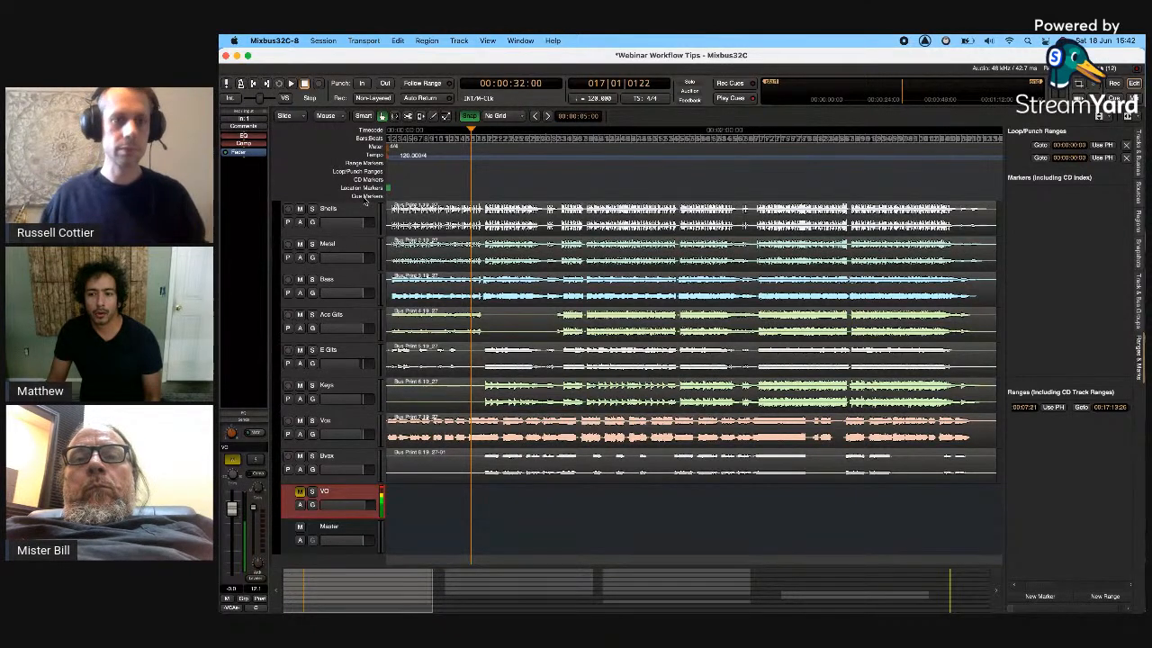
- Place the playhead around 1:22 and start playback
click(501, 143)
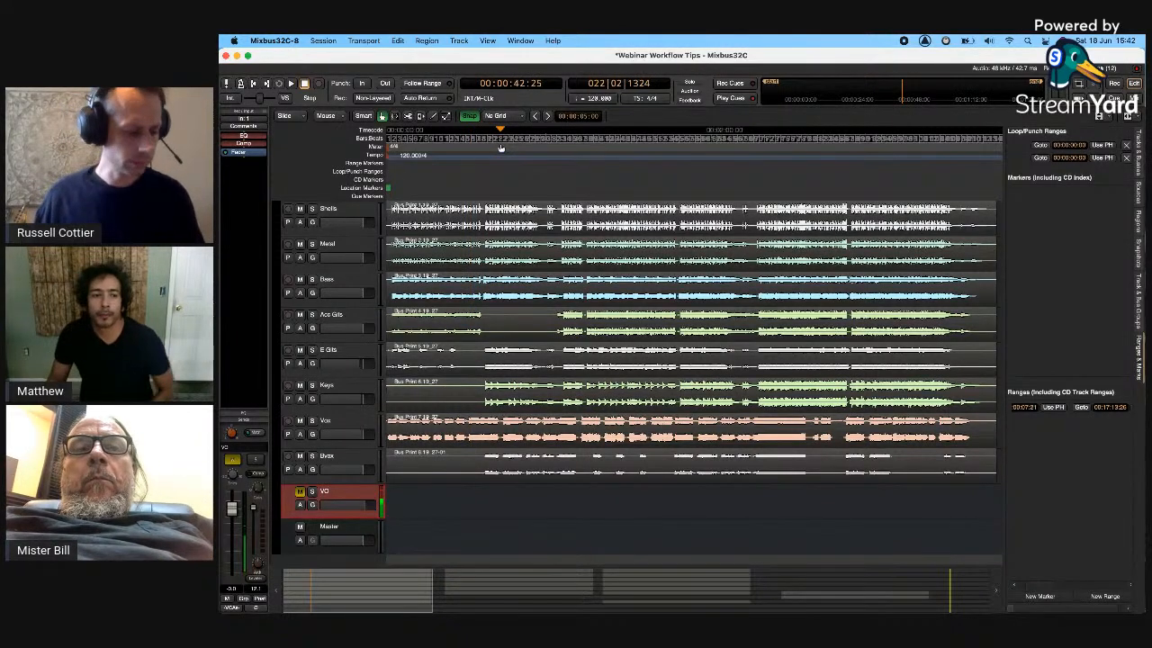
click(606, 143)
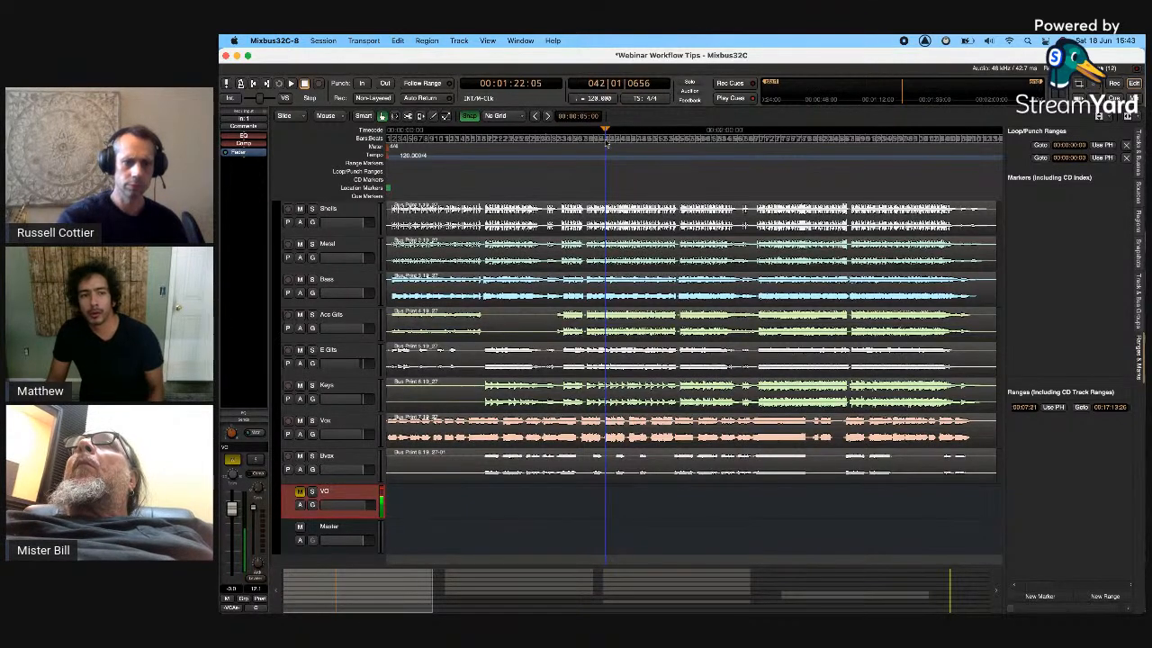
key(space)
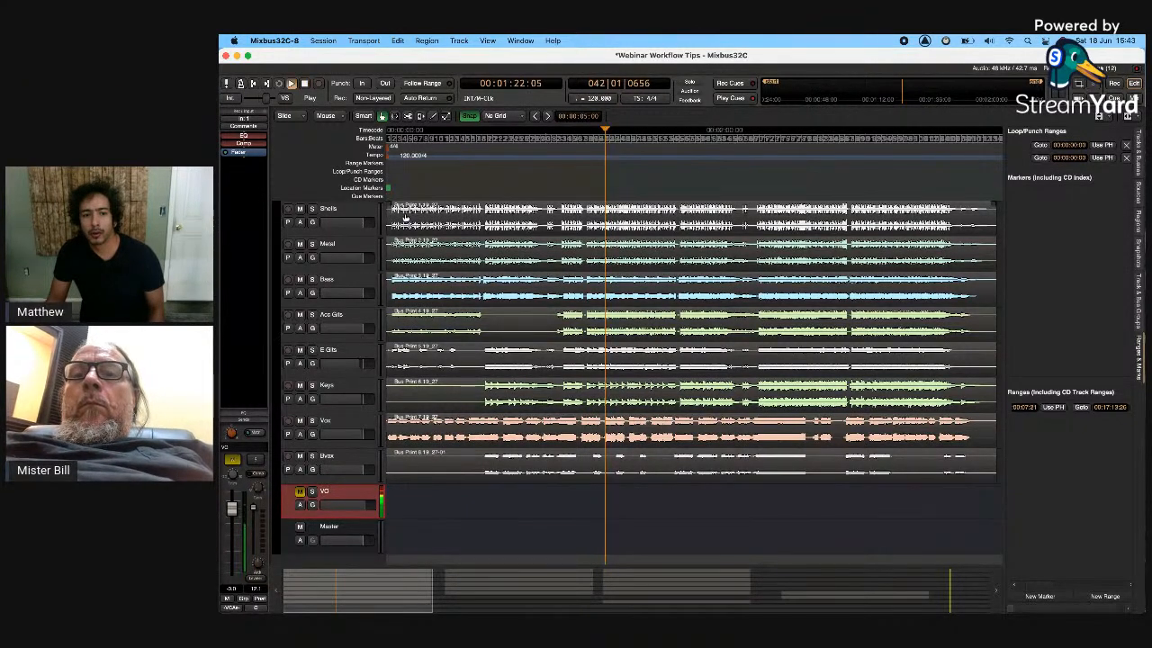
- Solo Shells, Metal, Acc Gits, E Gits and Bvox in turn, then stop and switch to the mixer
click(312, 209)
click(313, 244)
click(313, 315)
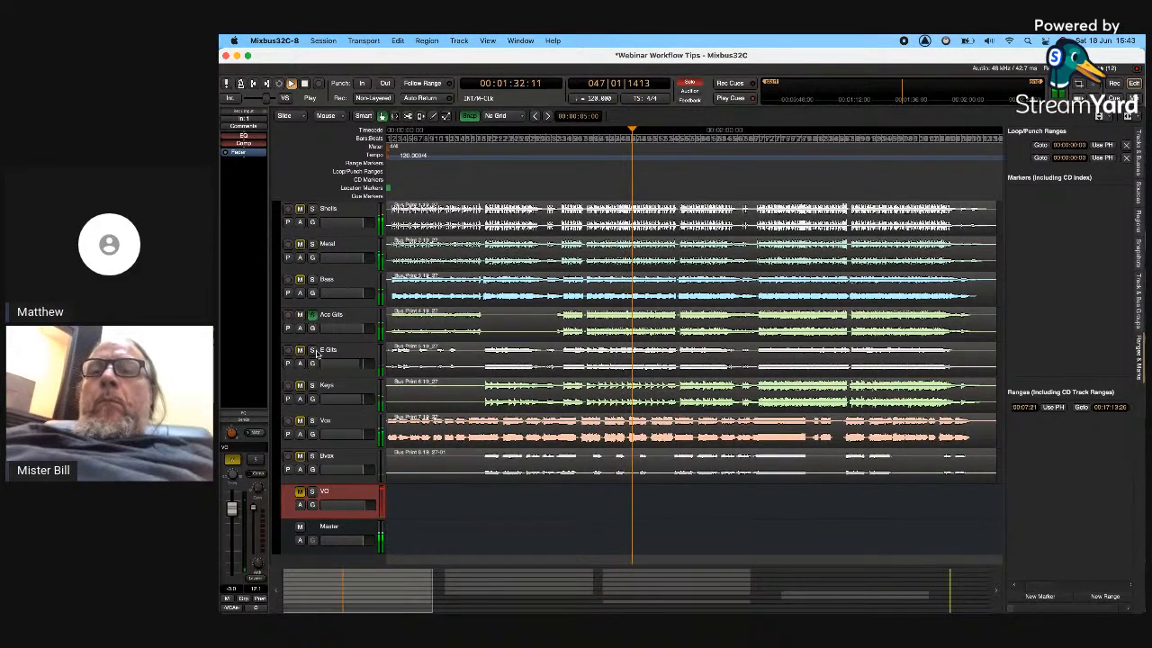
click(312, 350)
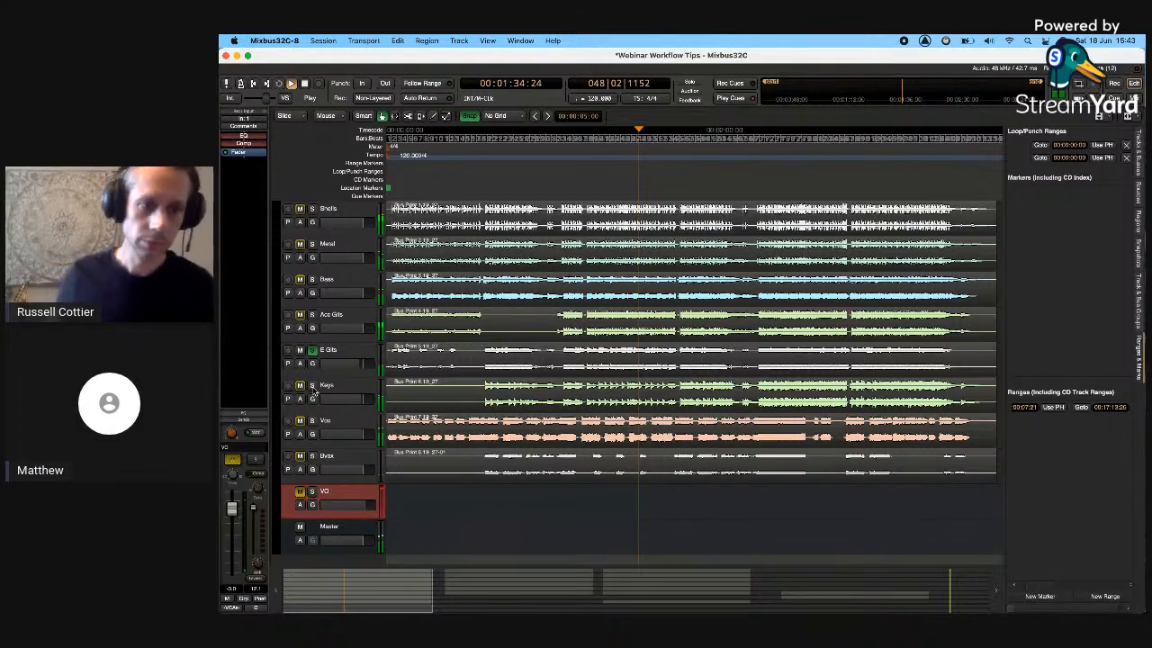
click(313, 457)
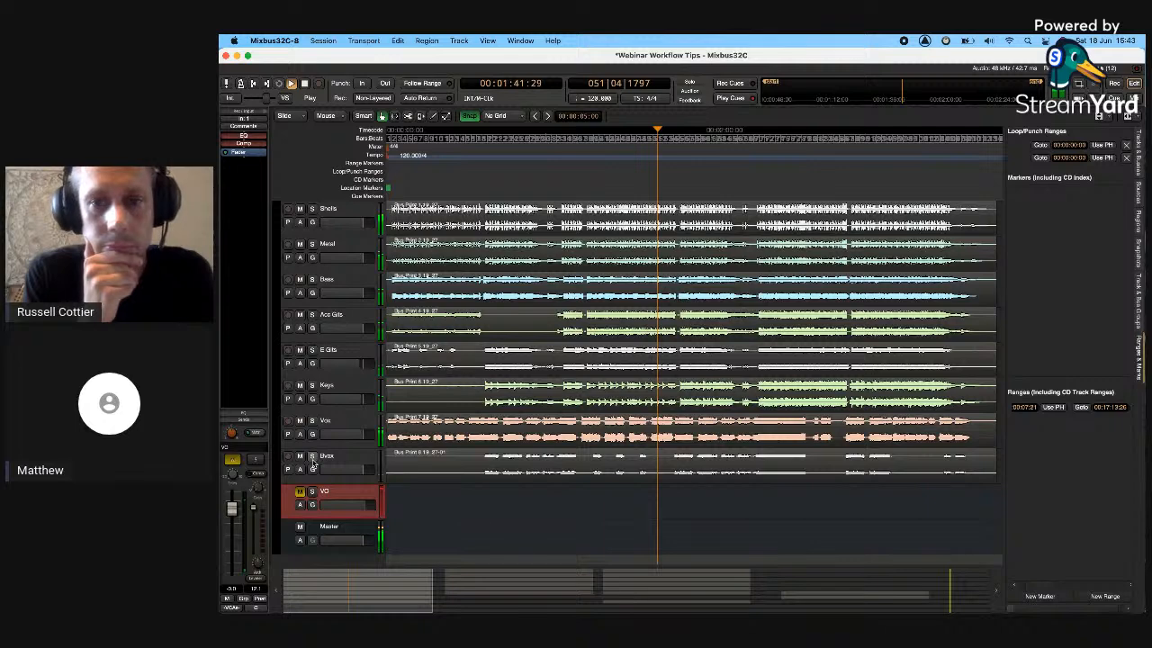
key(space)
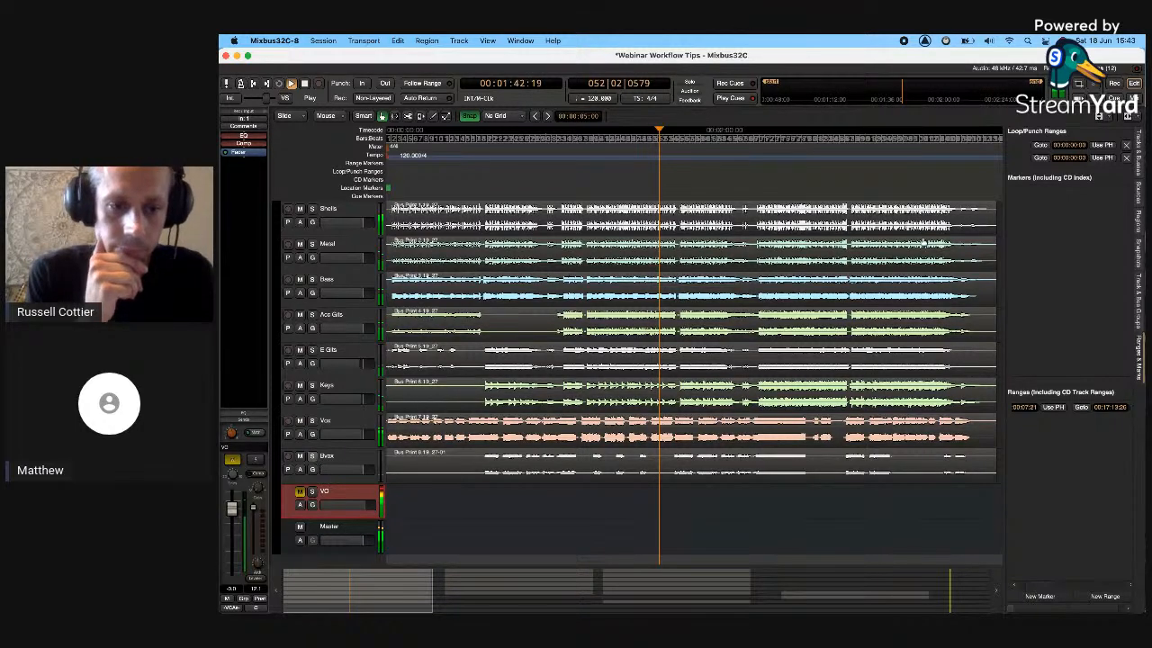
click(1136, 98)
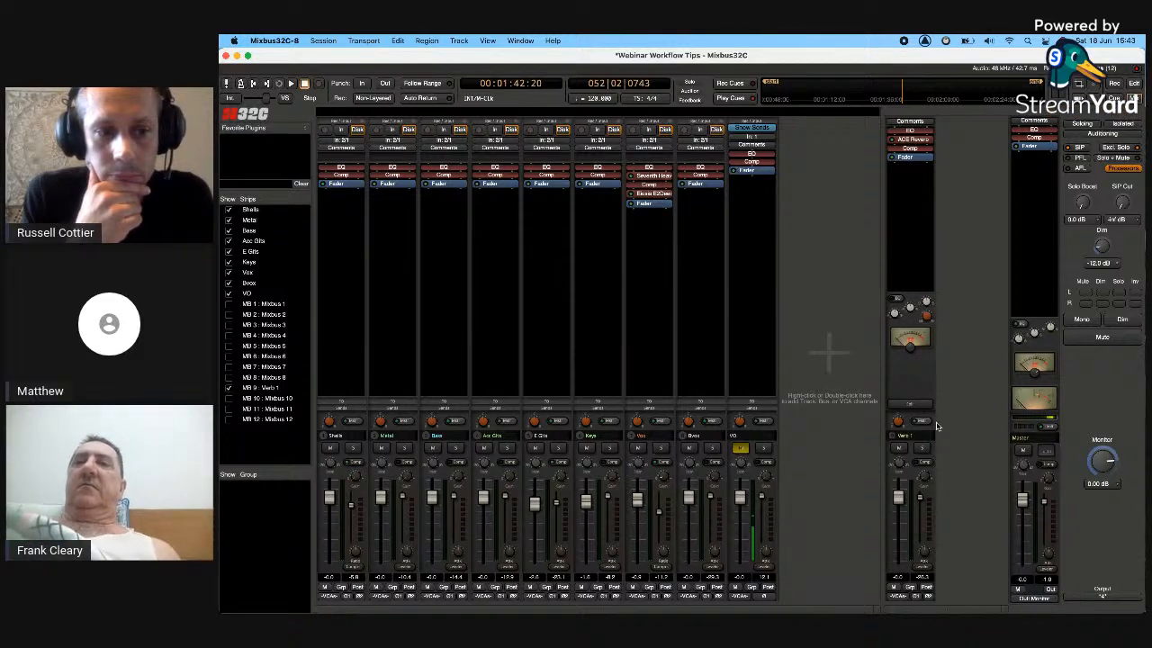
- Show only the strips feeding Verb 1, restore all strips, and return to the editor
click(916, 404)
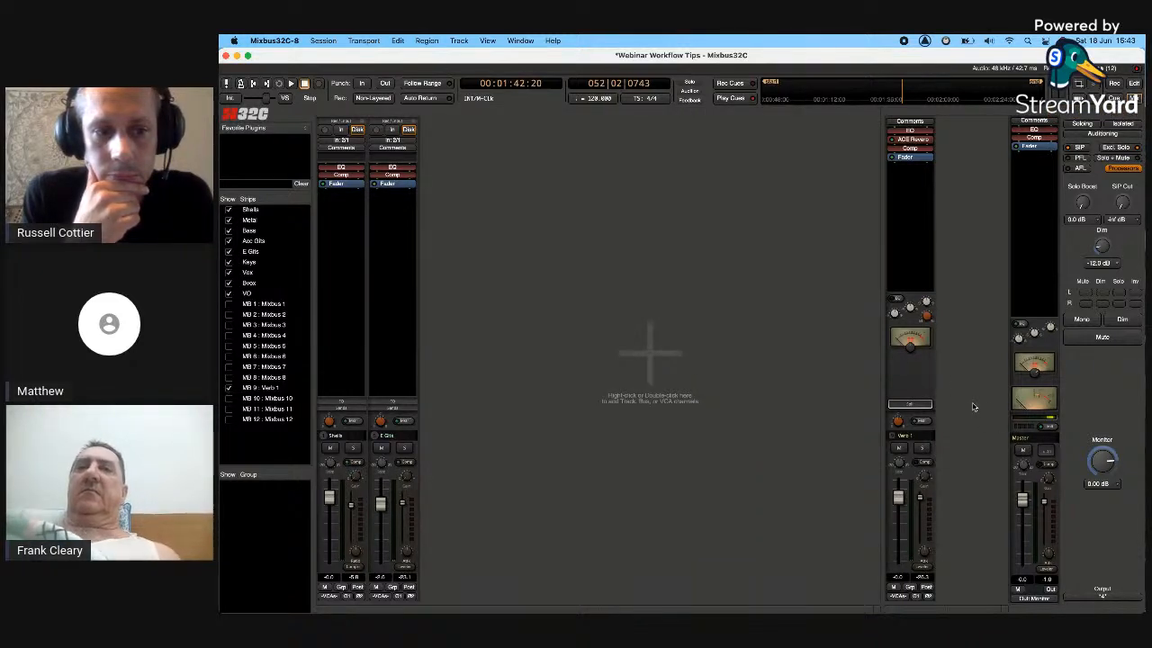
click(923, 407)
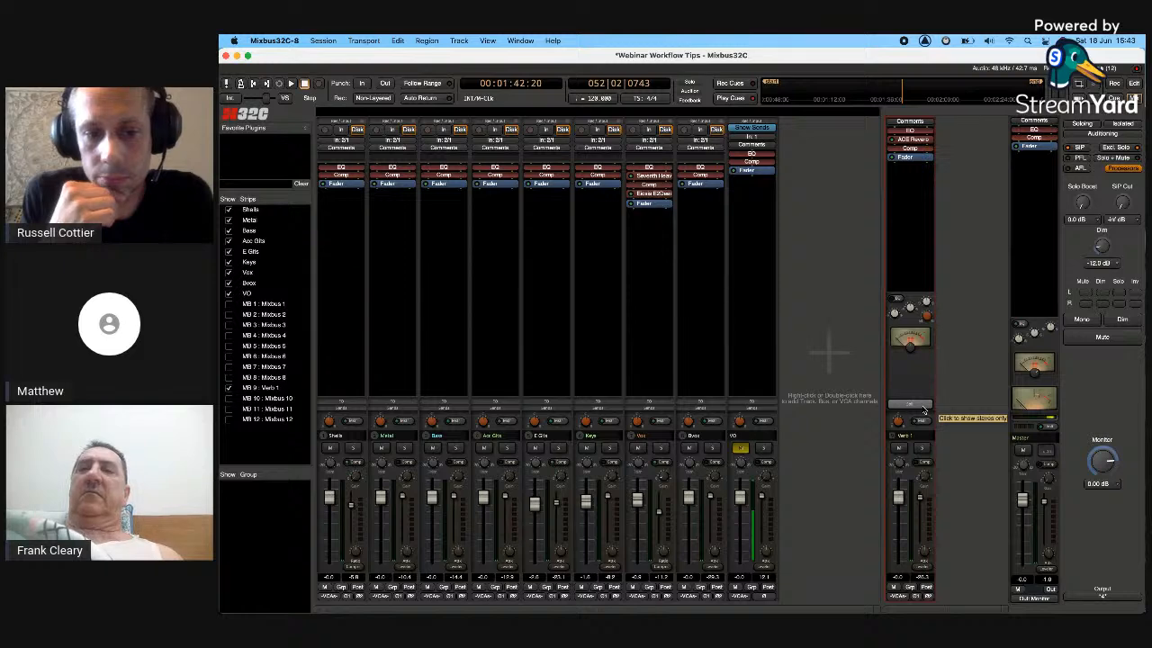
click(1134, 84)
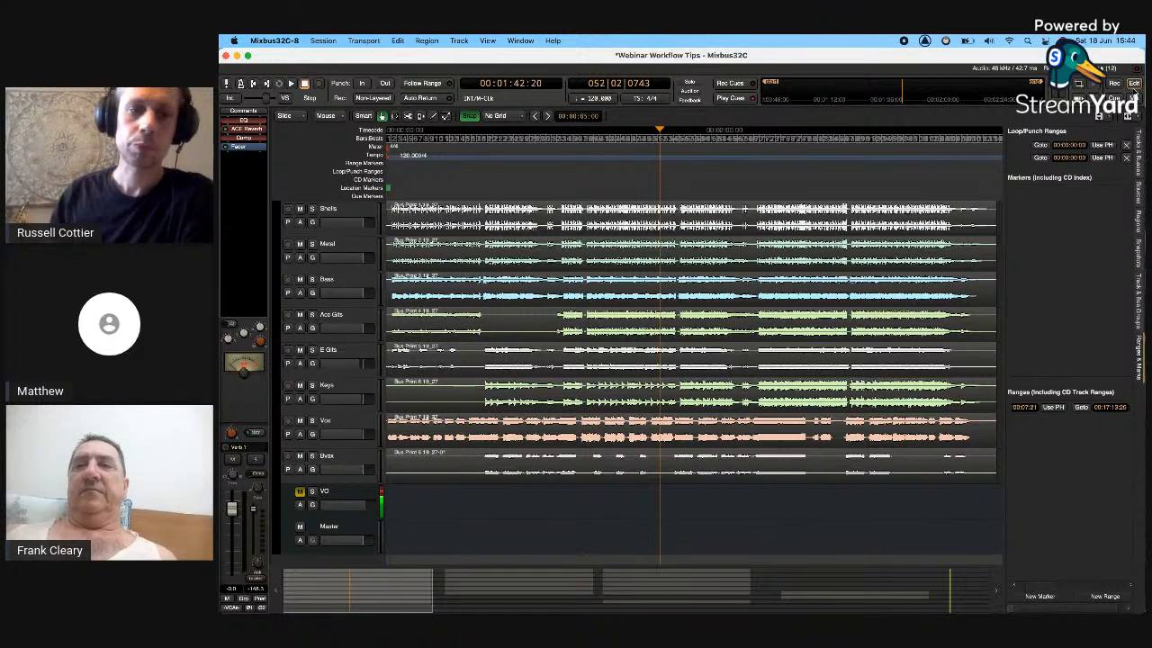
- Zoom to the whole session and select the three Shells regions plus the final Keys region
key(shift+z)
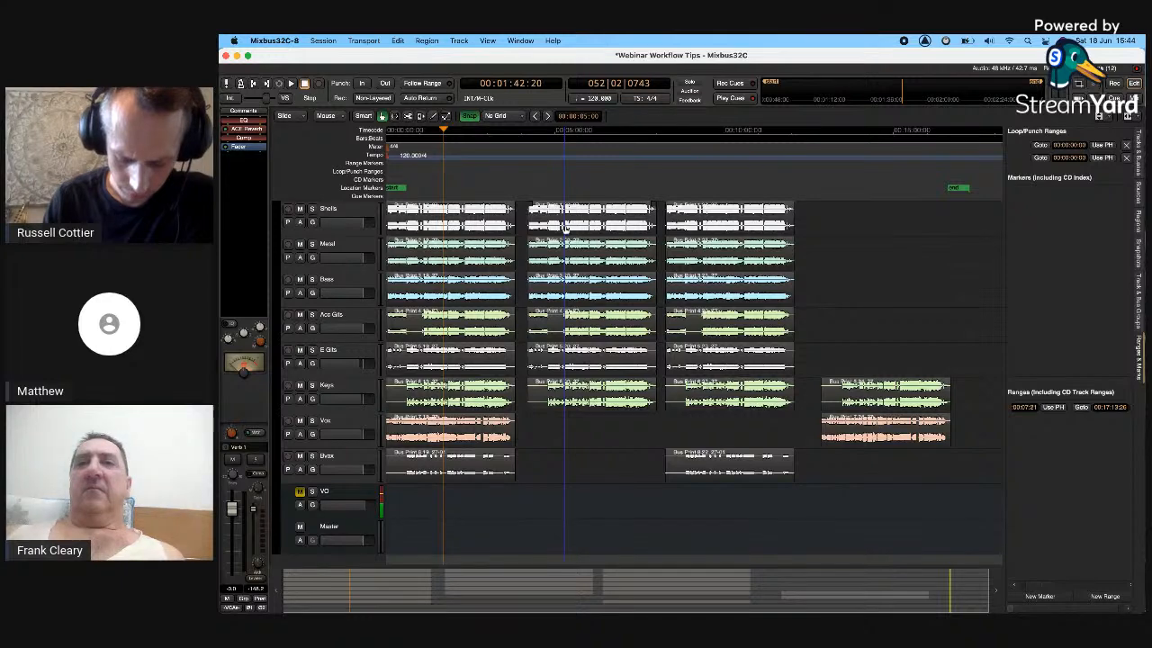
click(476, 478)
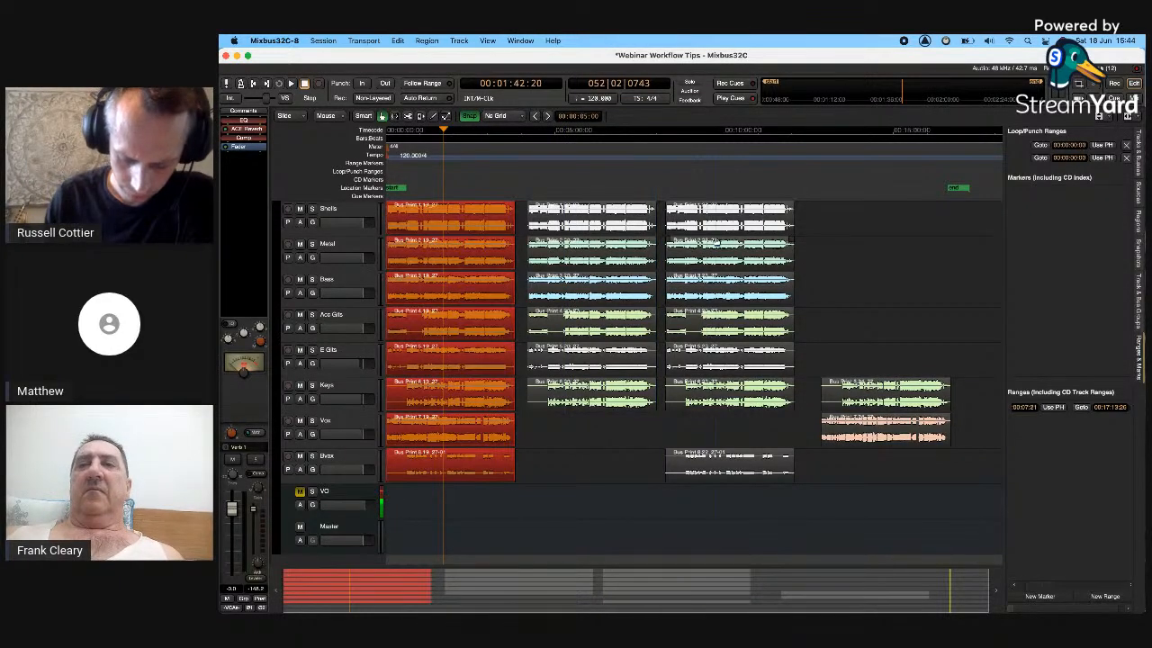
click(461, 528)
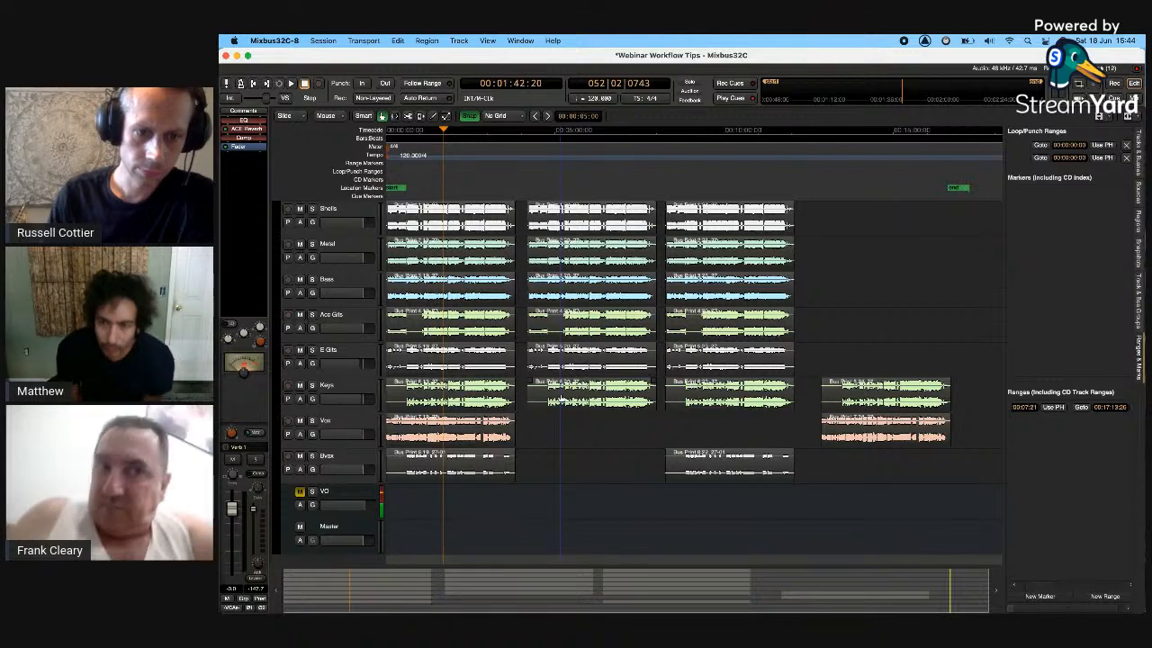
click(339, 349)
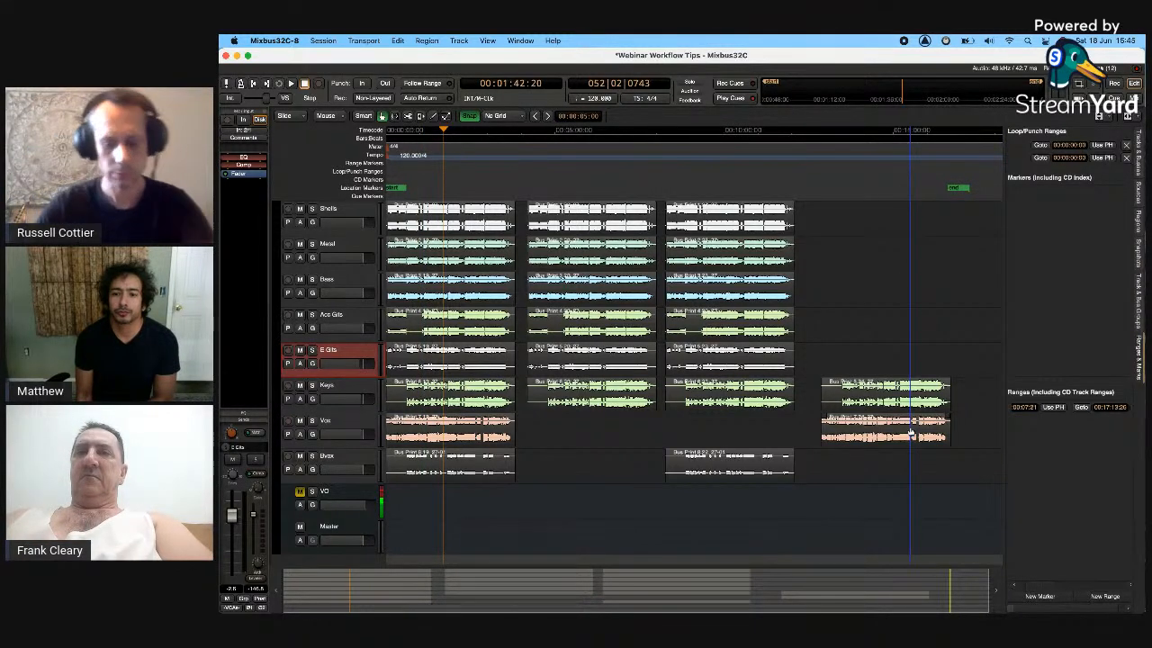
click(449, 229)
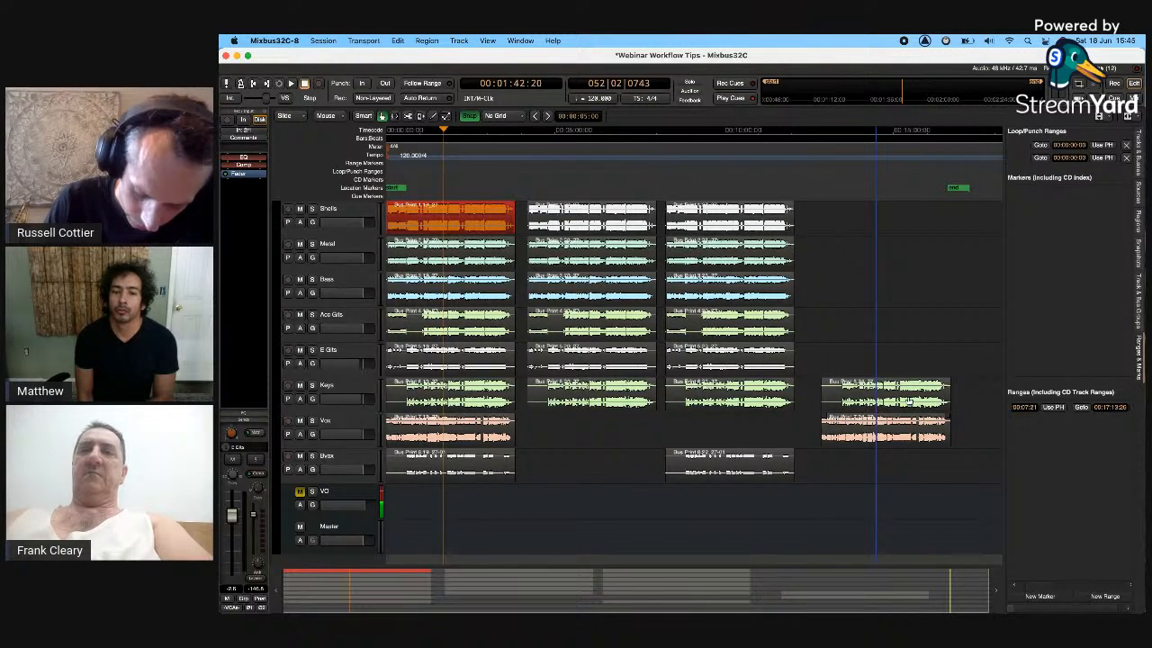
click(909, 391)
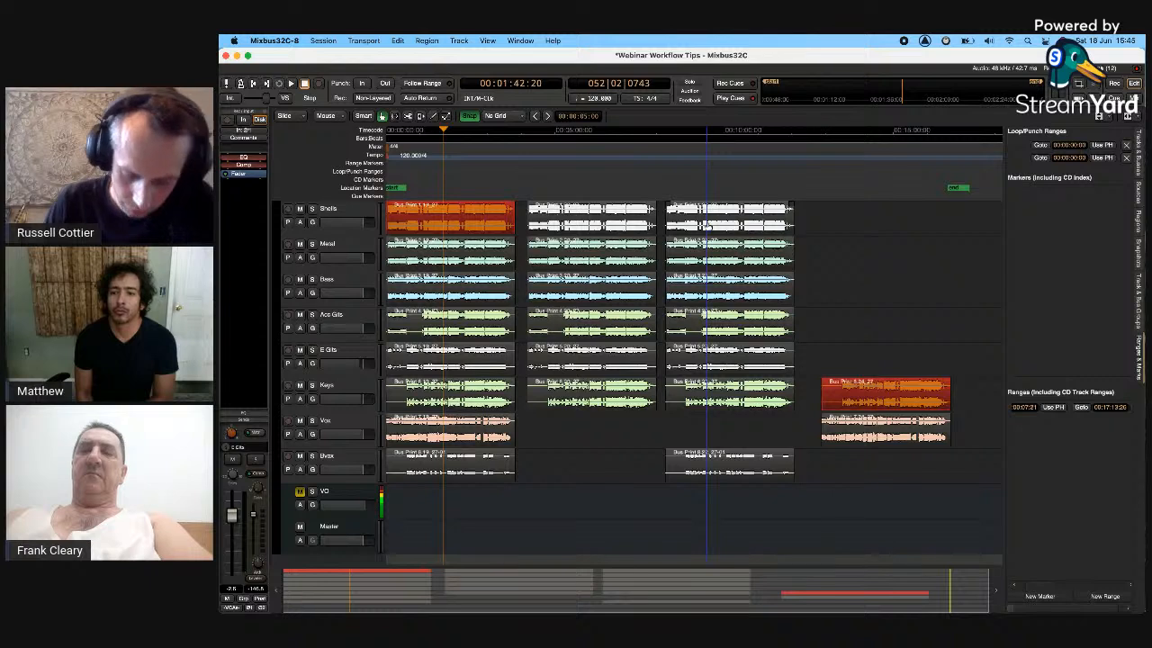
super+click(707, 216)
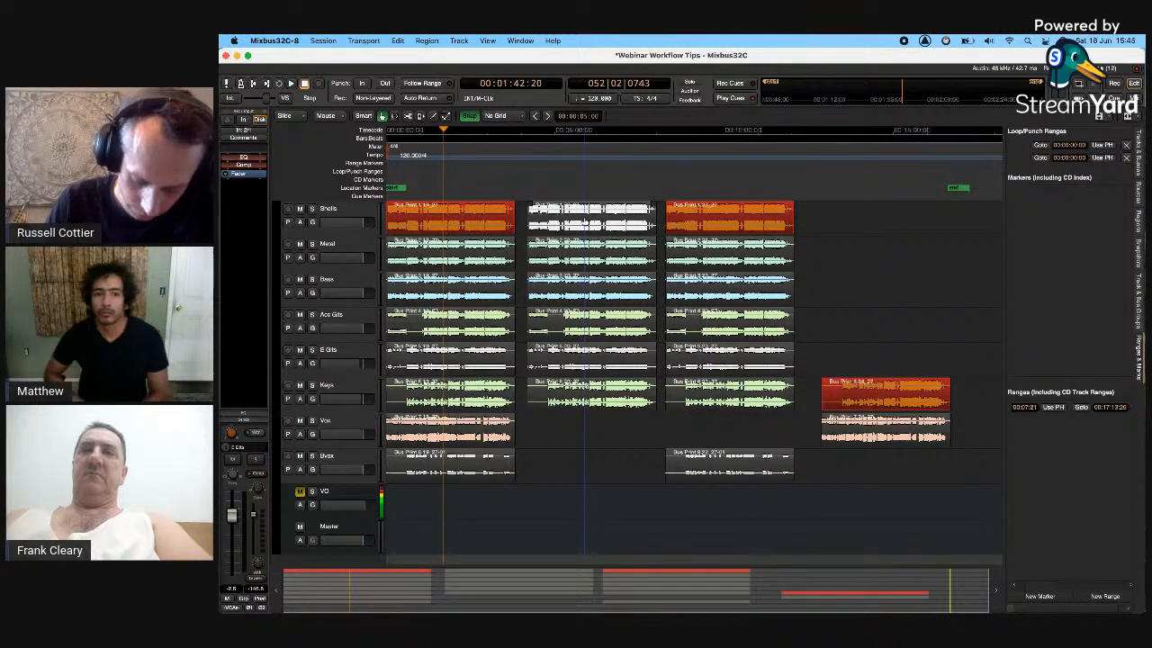
super+click(585, 216)
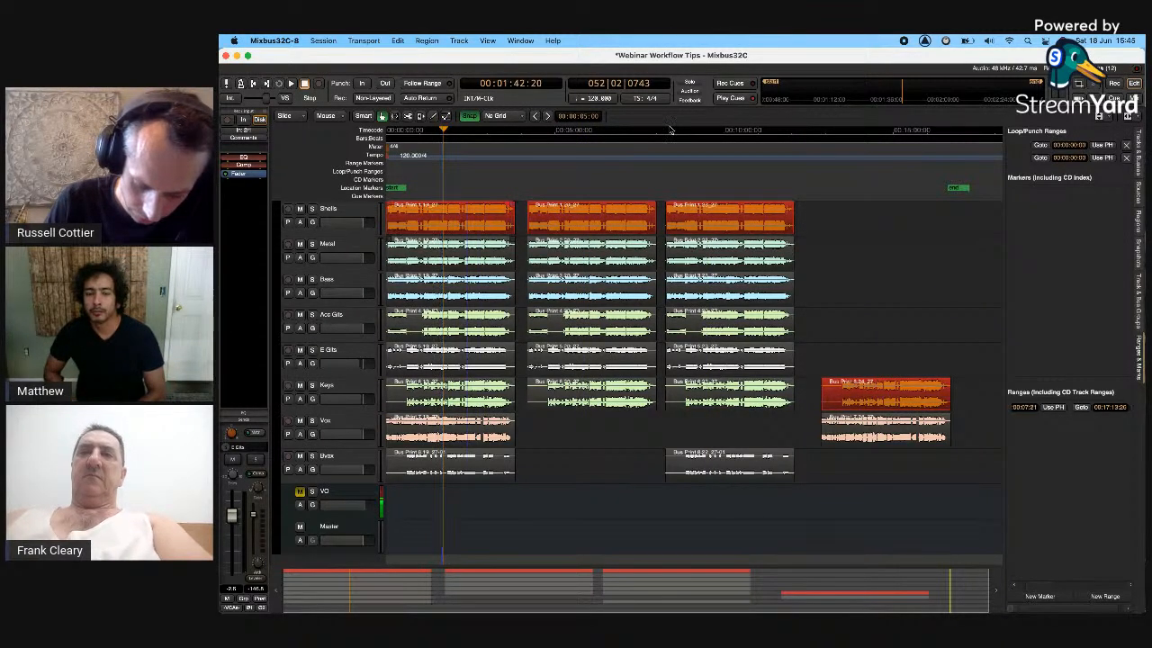
- Create a range marker from each of the four selected regions
click(426, 40)
mouse_move(459, 213)
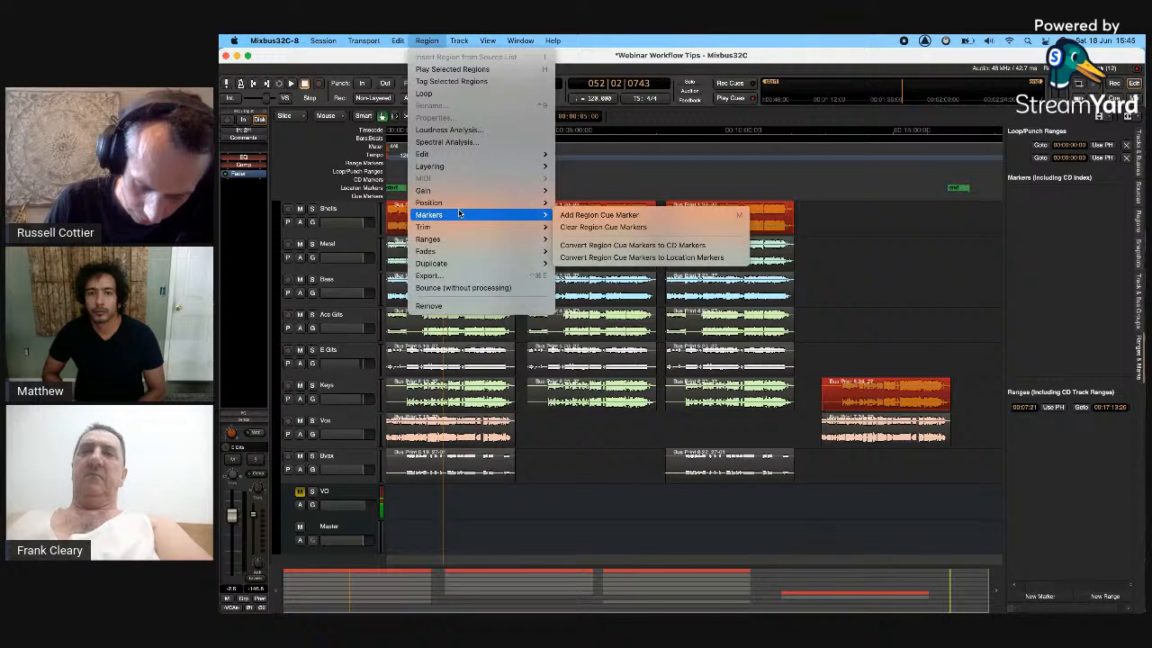
mouse_move(468, 240)
click(573, 277)
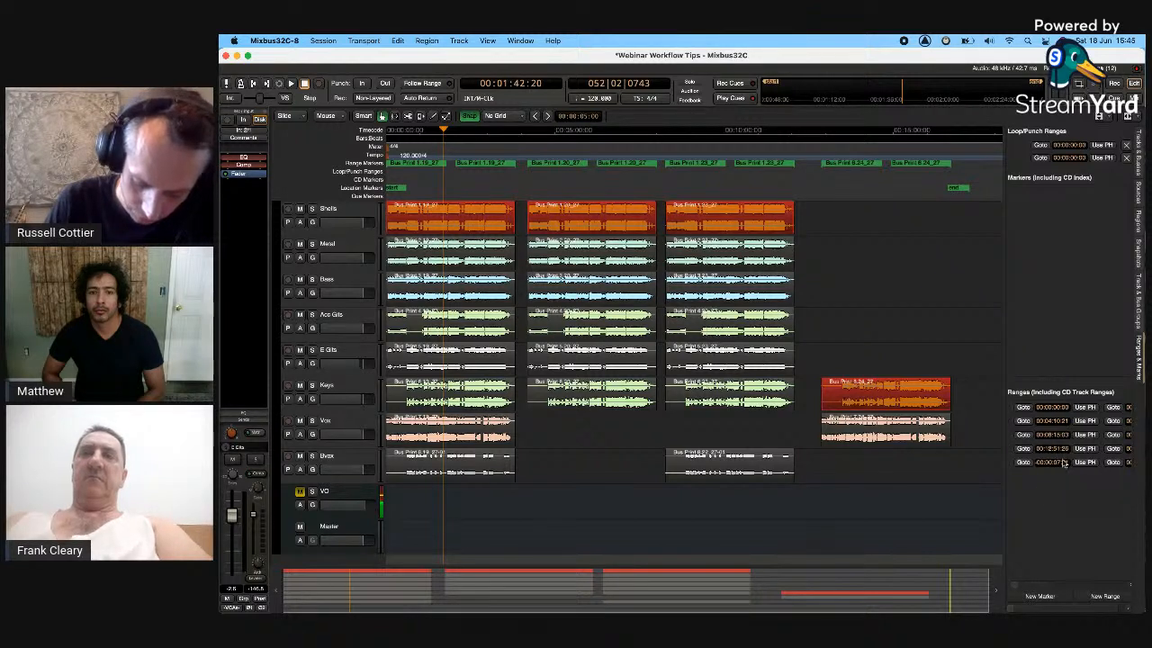
- Rename the first two range markers 'Full Mix' and 'Instrumental'
double_click(419, 163)
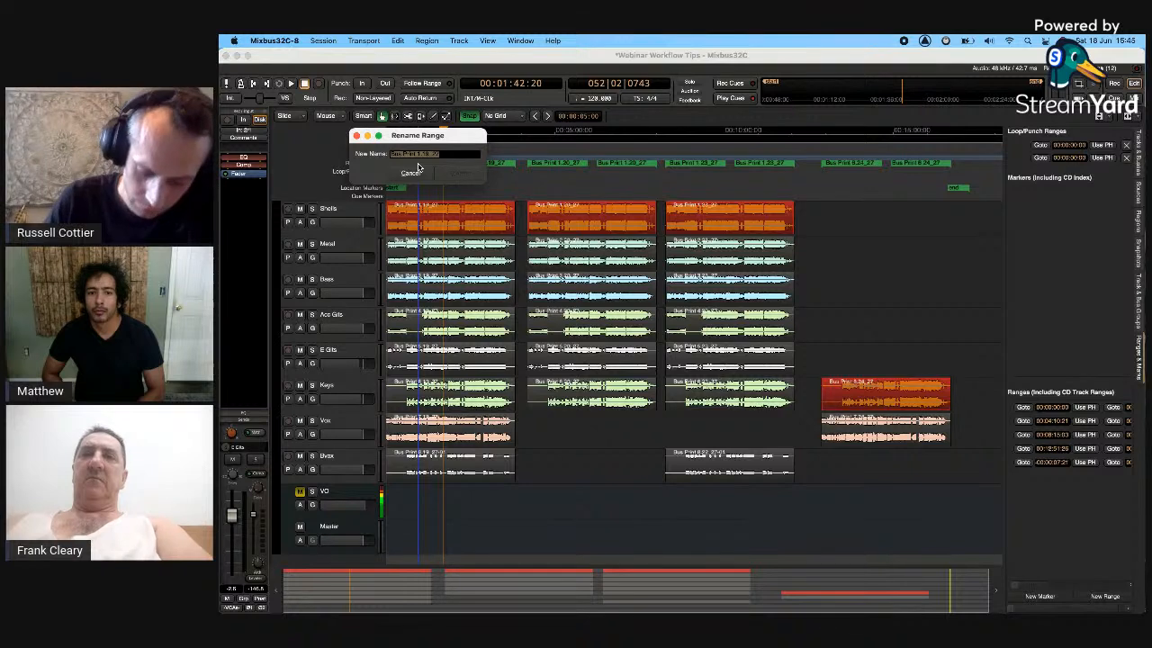
text(Full Mix)
key(Return)
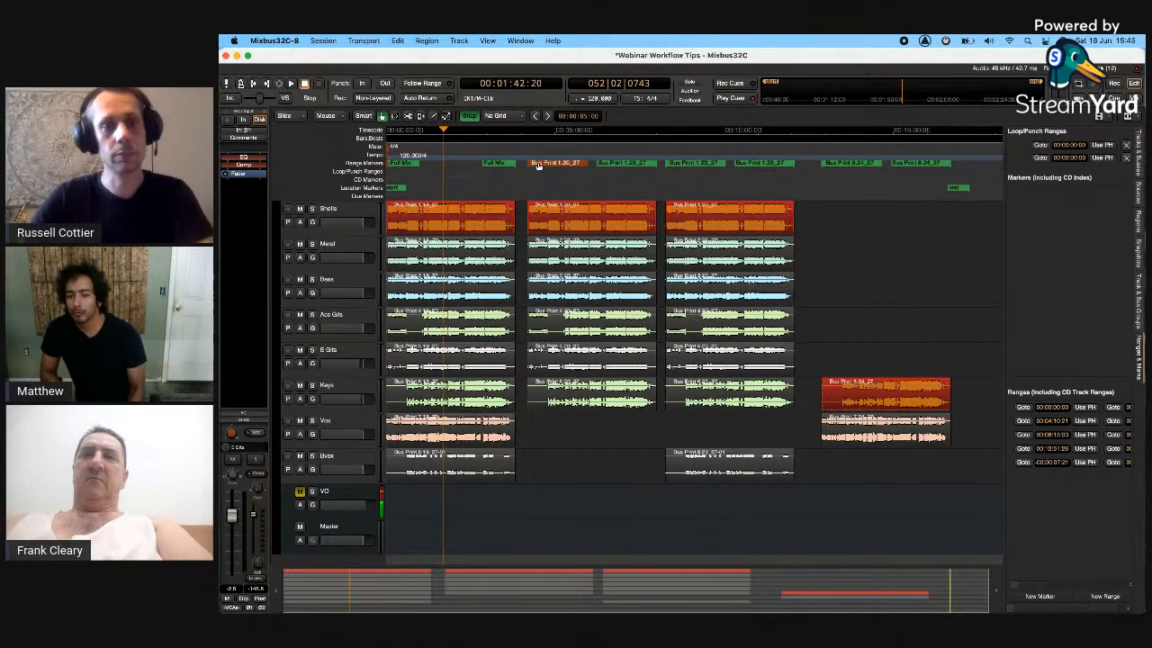
double_click(538, 163)
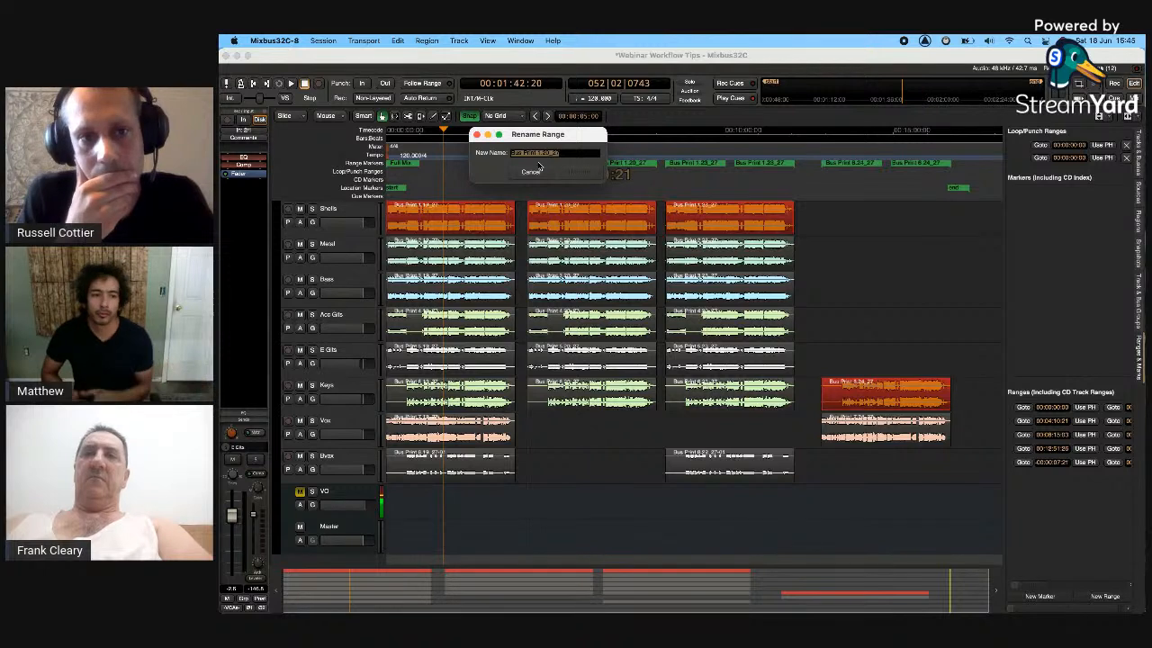
text(Instrumental)
key(Return)
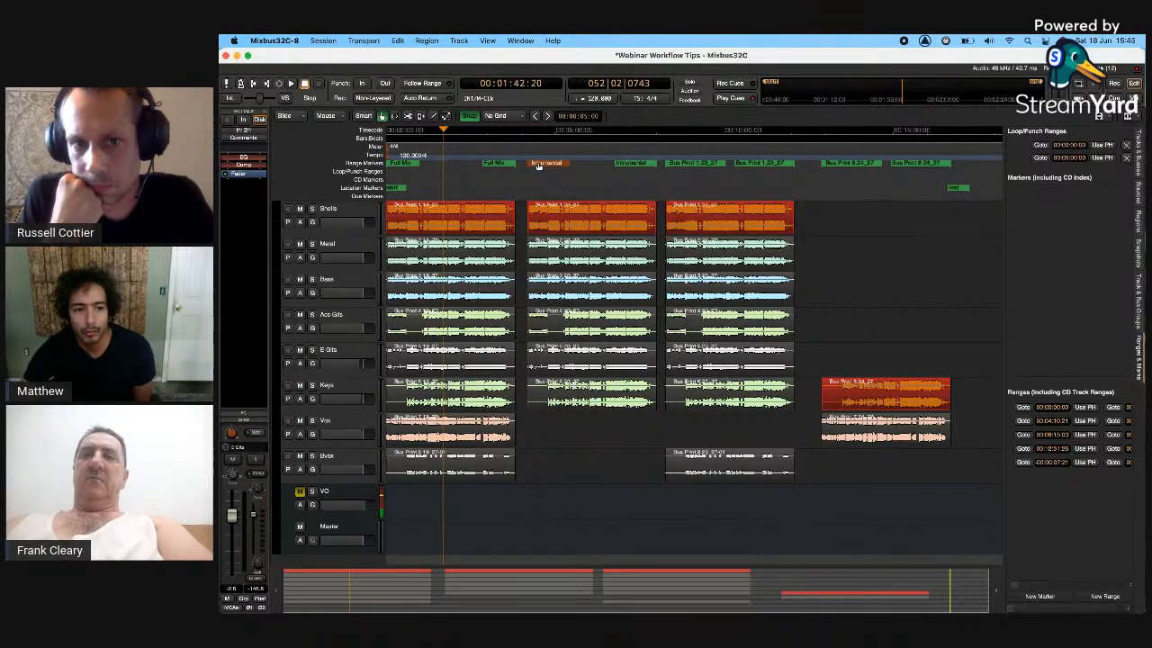
- Rename the last two range markers 'TV' and 'Mellow'
click(679, 165)
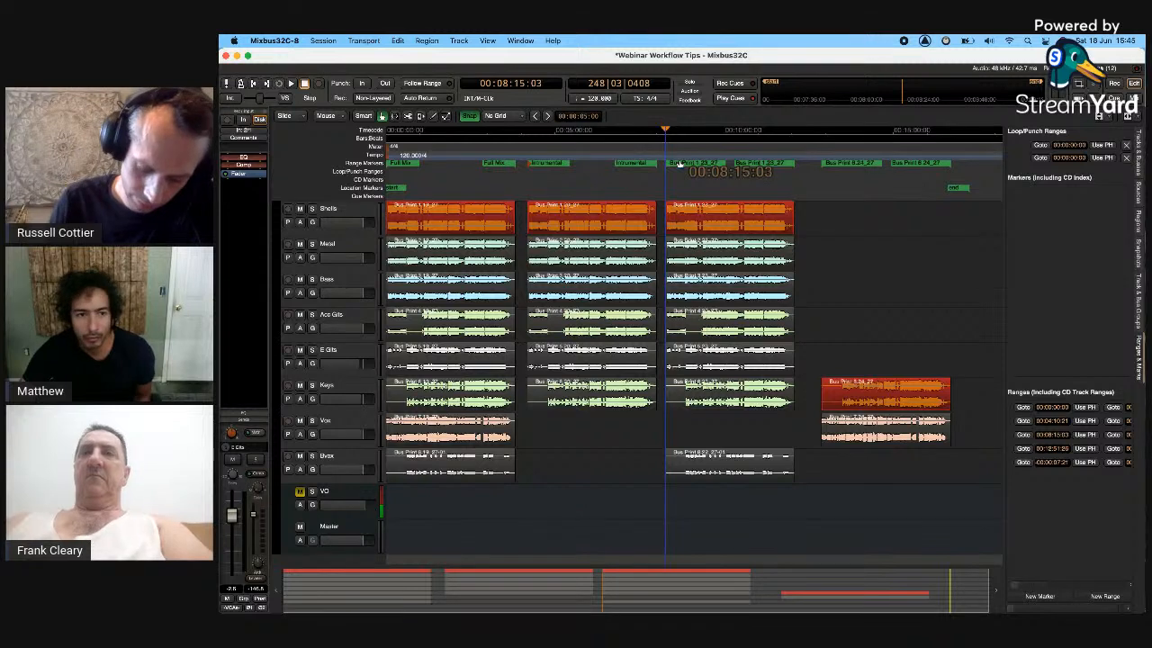
double_click(679, 165)
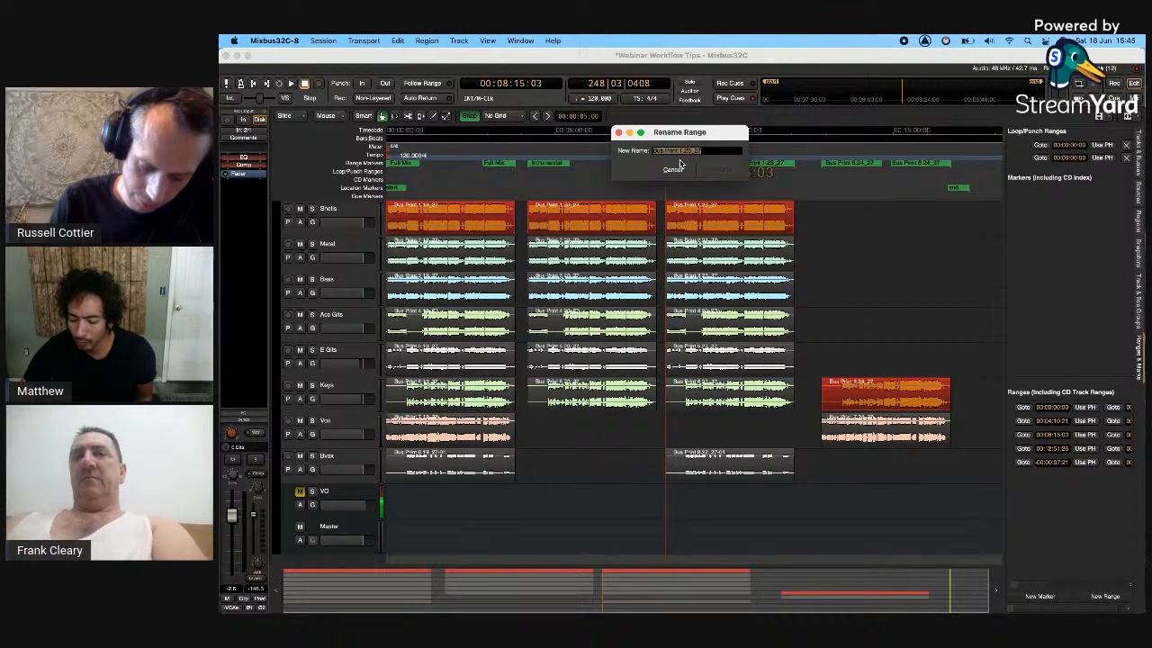
text(TV)
key(Return)
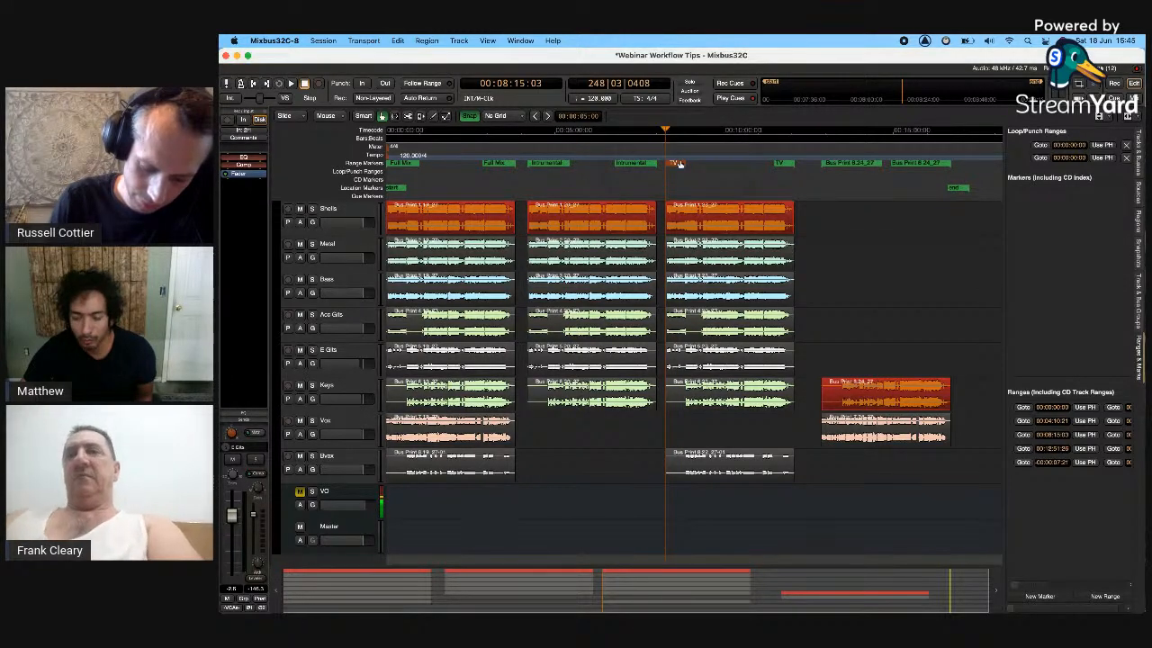
double_click(836, 165)
text(Meta)
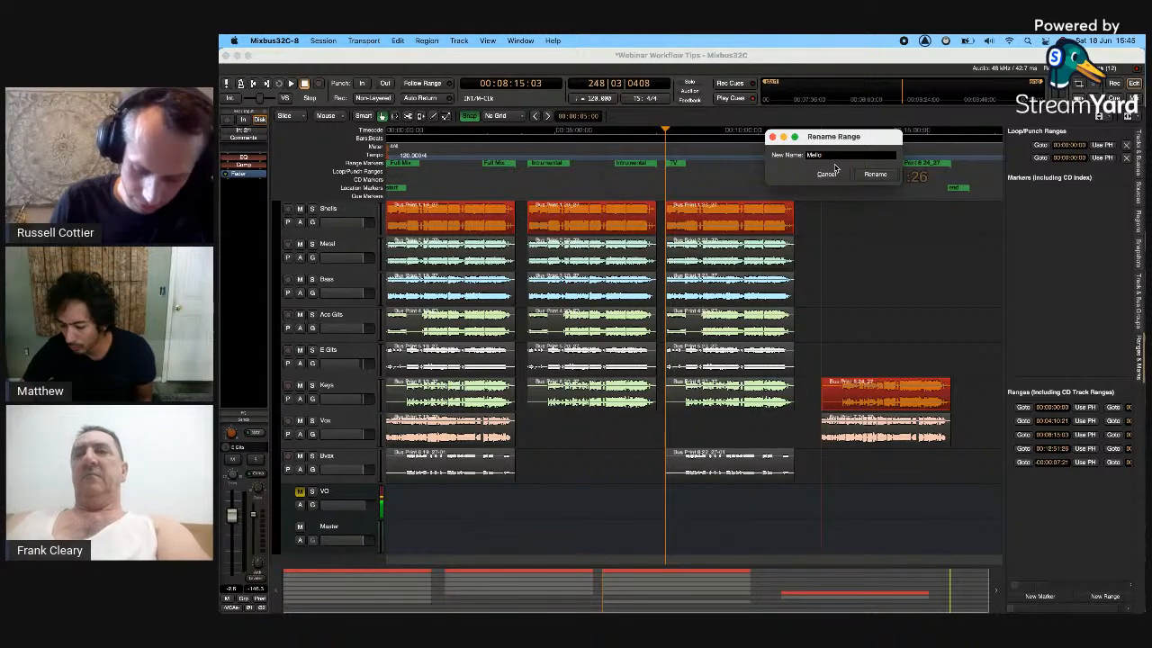
text(llow)
key(Return)
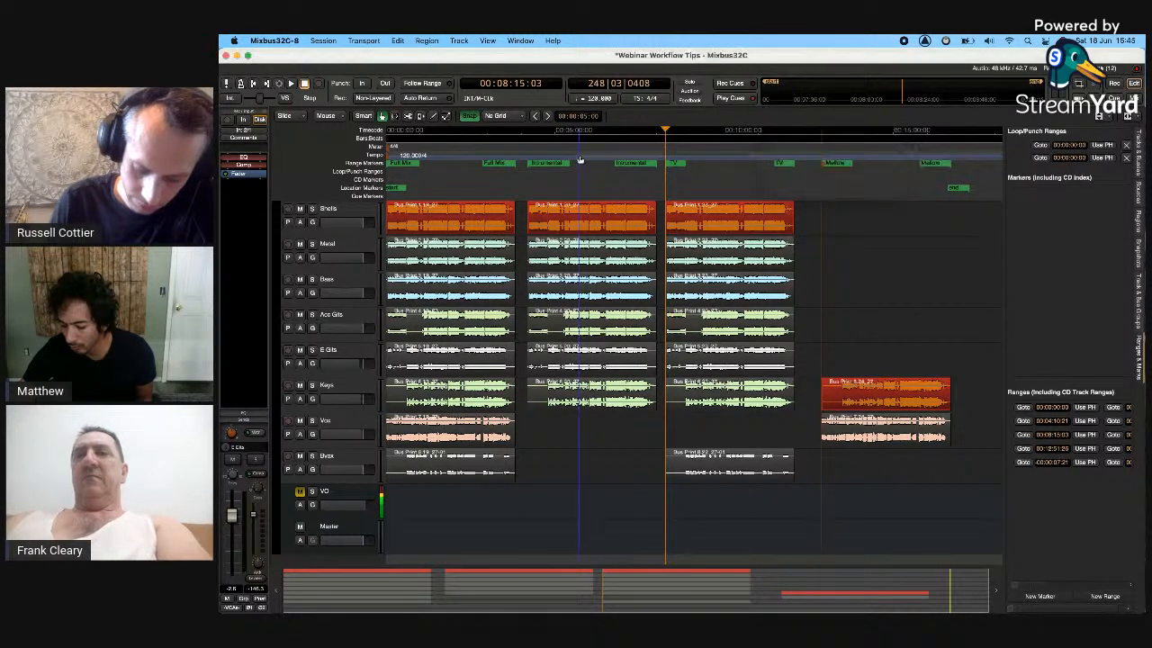
click(711, 146)
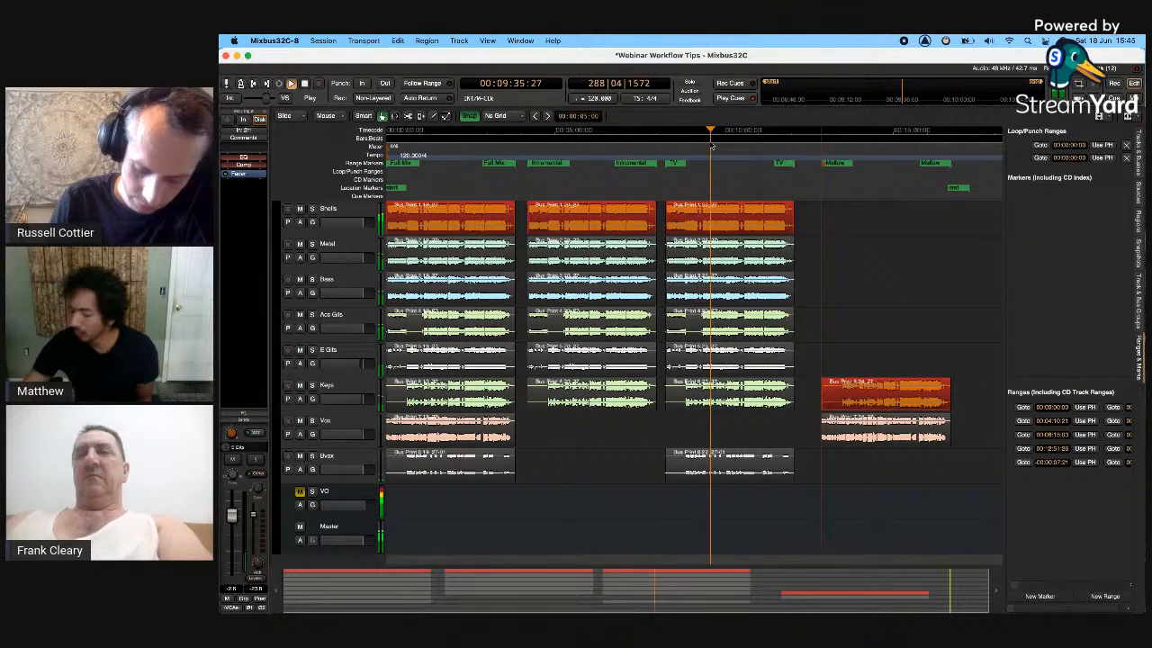
- Stop playback near 14:46 and deselect all regions
click(886, 137)
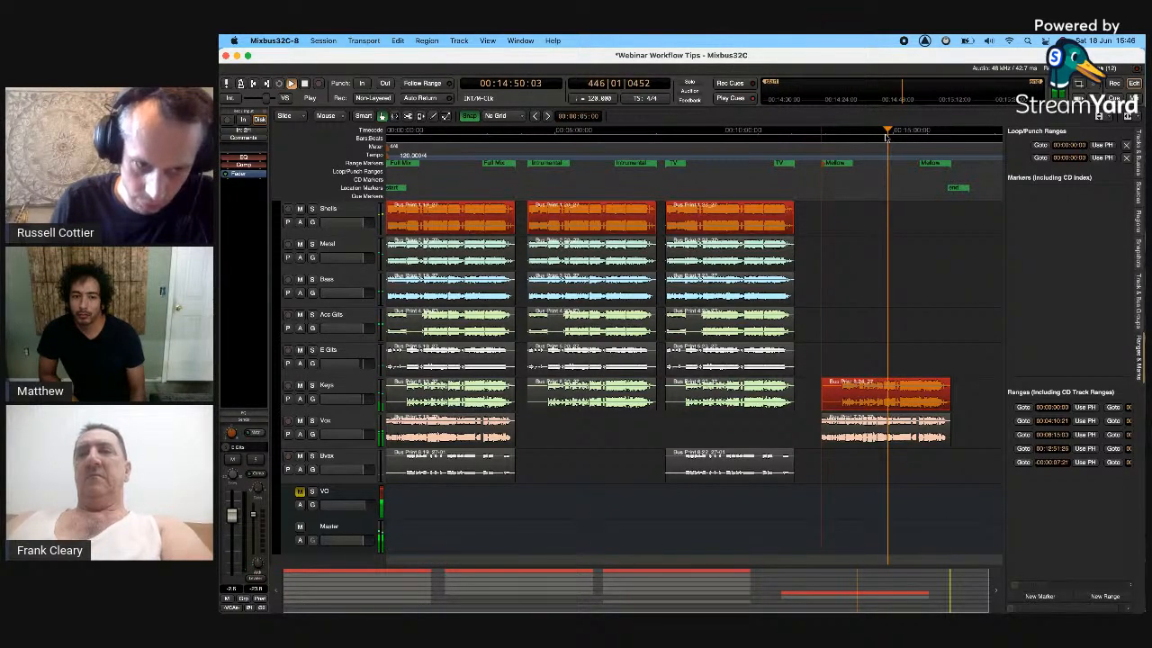
key(space)
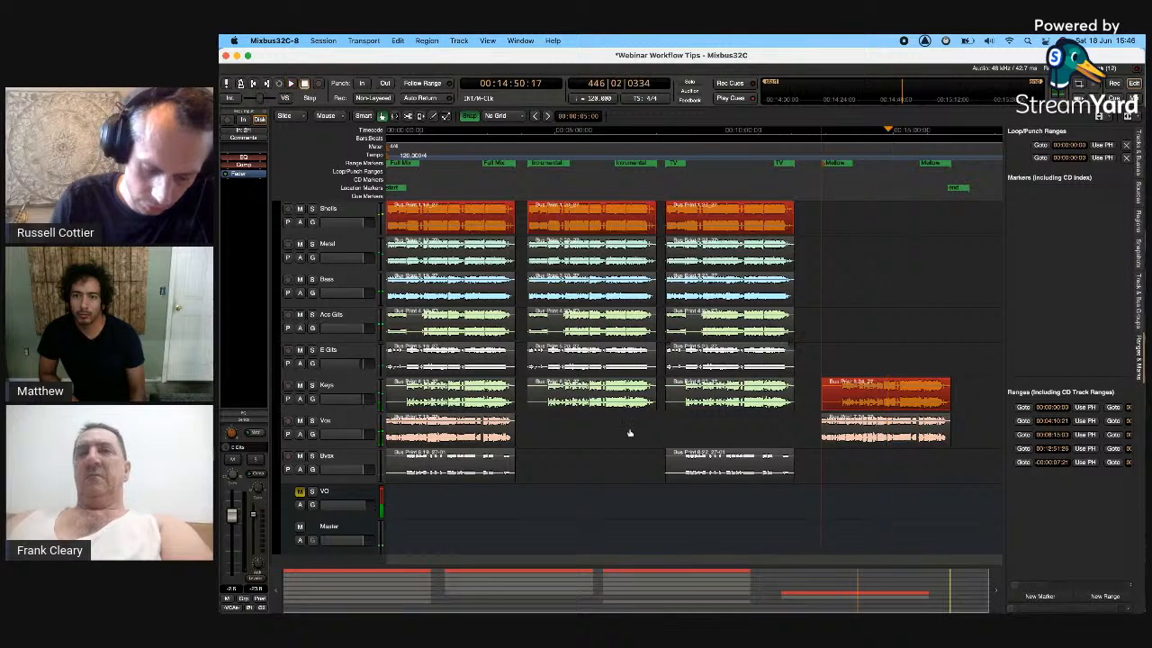
click(629, 433)
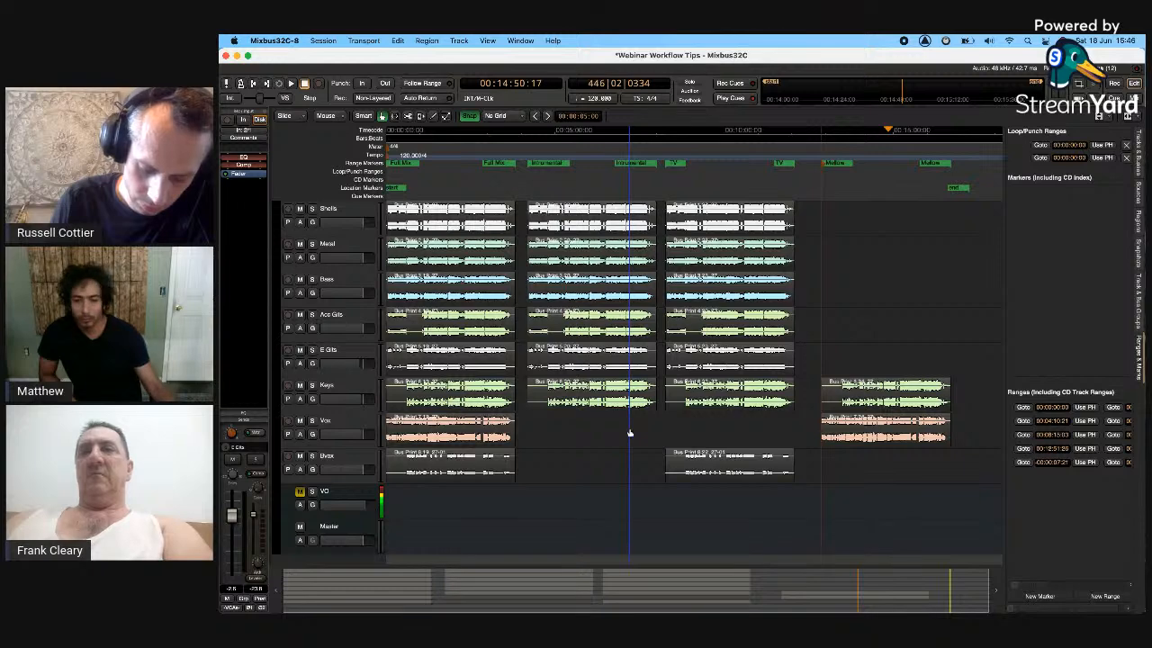
click(323, 41)
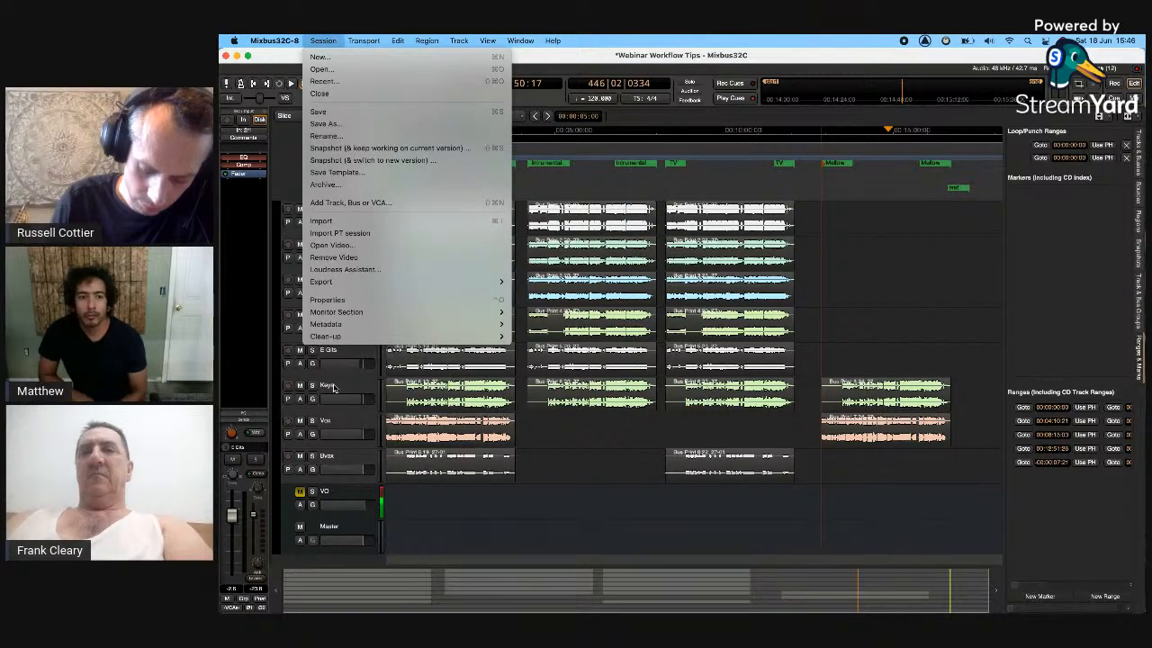
click(564, 283)
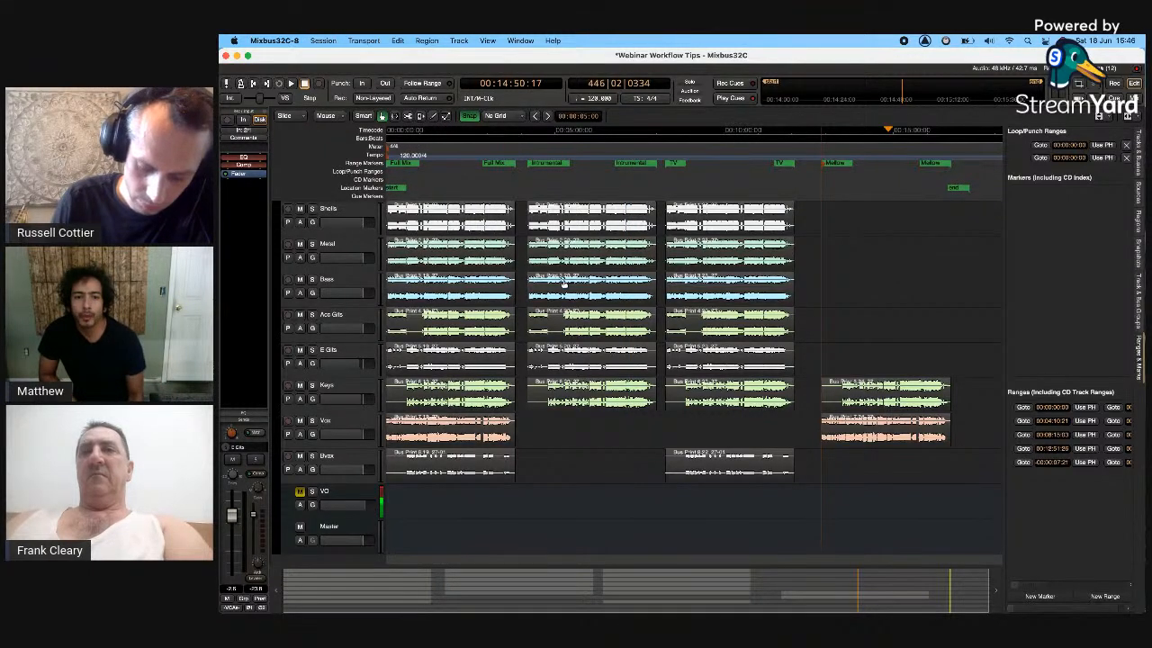
- In the Export dialog, tick the Full Mix, Instrumental, TV and Mellow ranges, excluding the session range
key(ctrl+e)
click(402, 179)
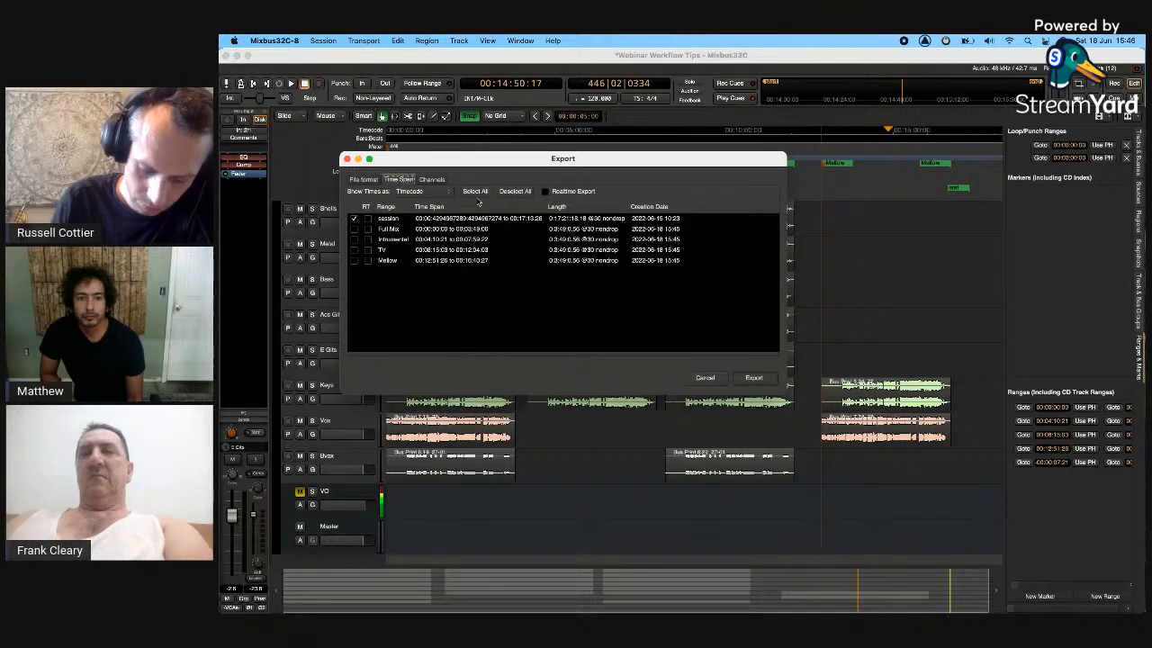
click(479, 193)
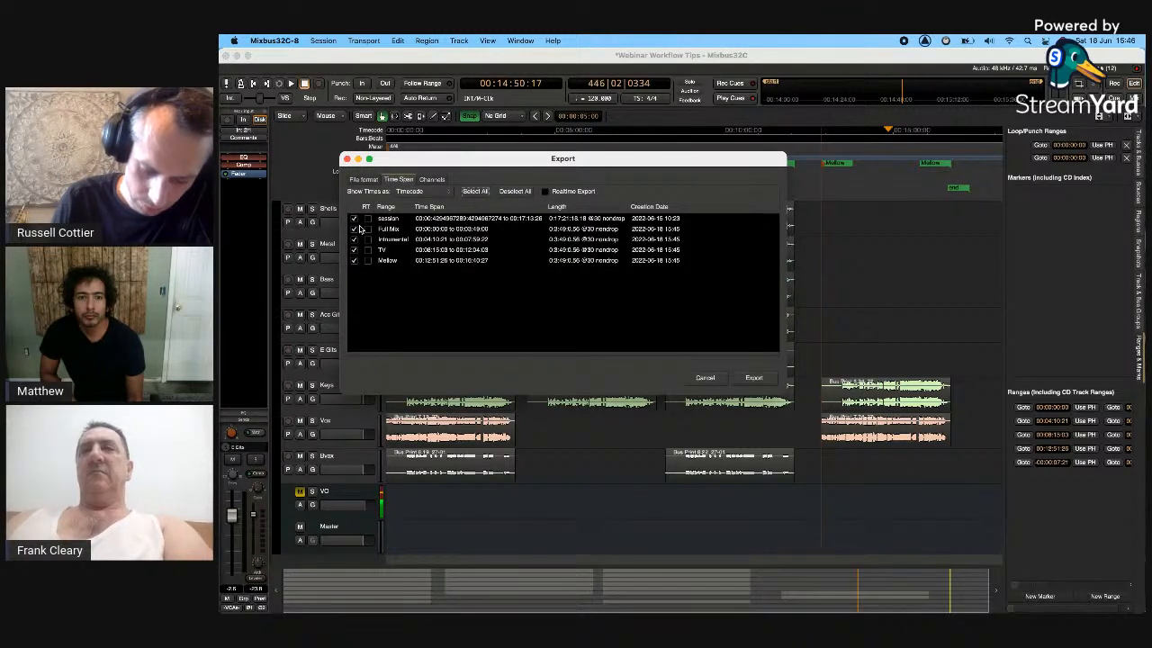
click(354, 218)
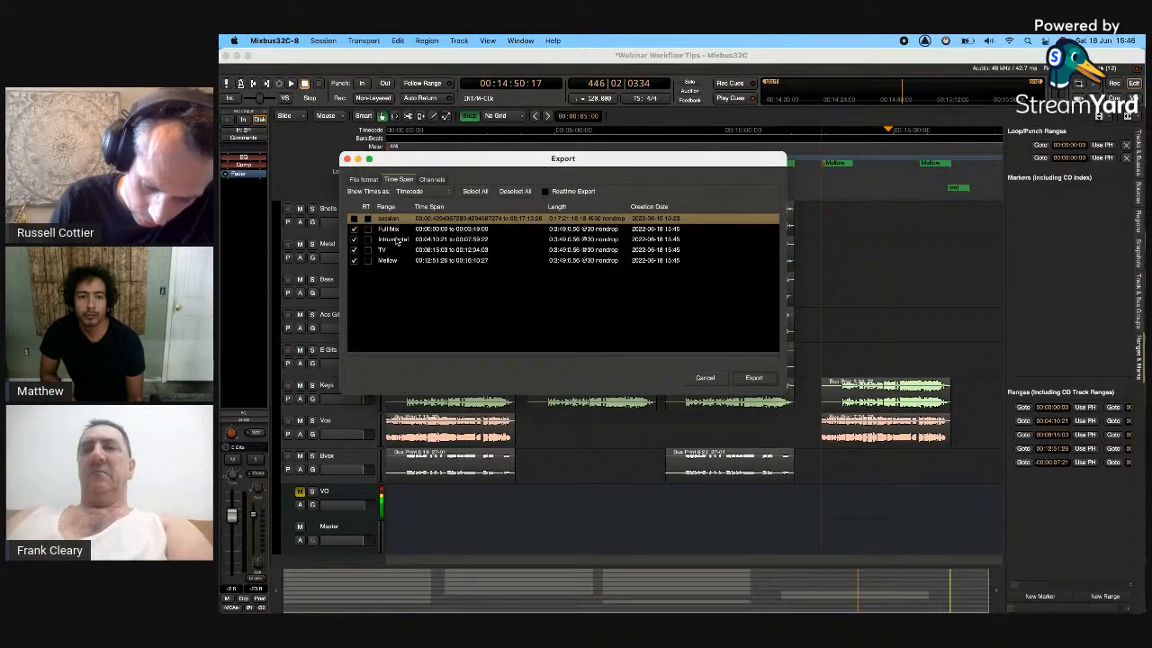
click(364, 180)
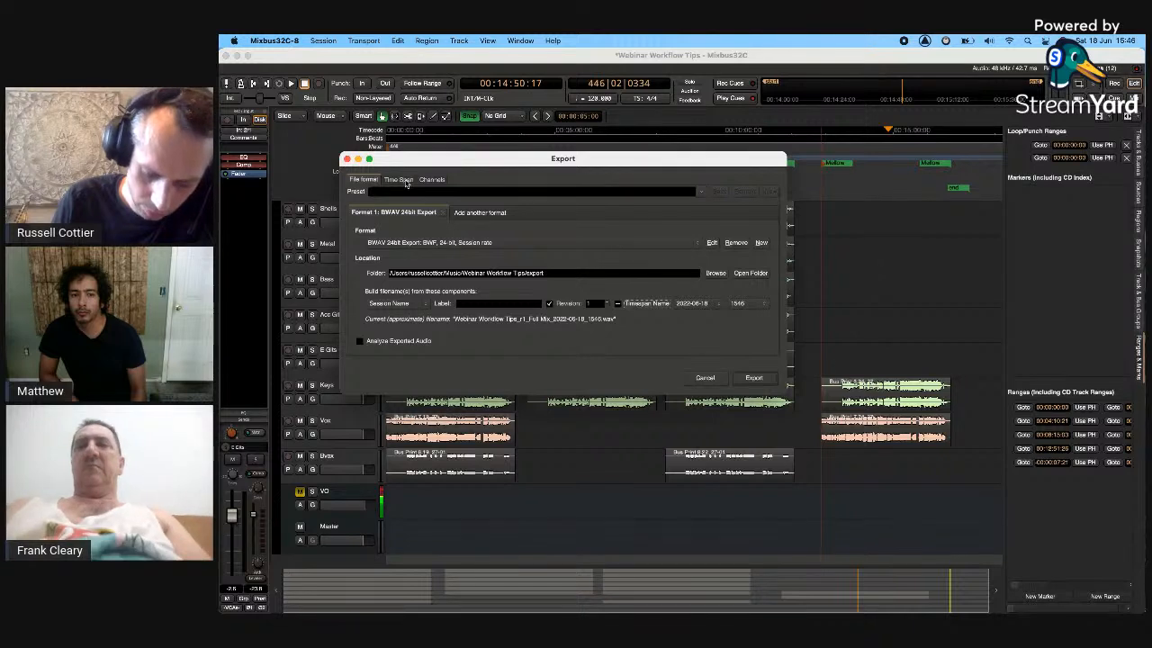
- Keep Session Name as the export filename prefix and close the Export dialog
click(399, 304)
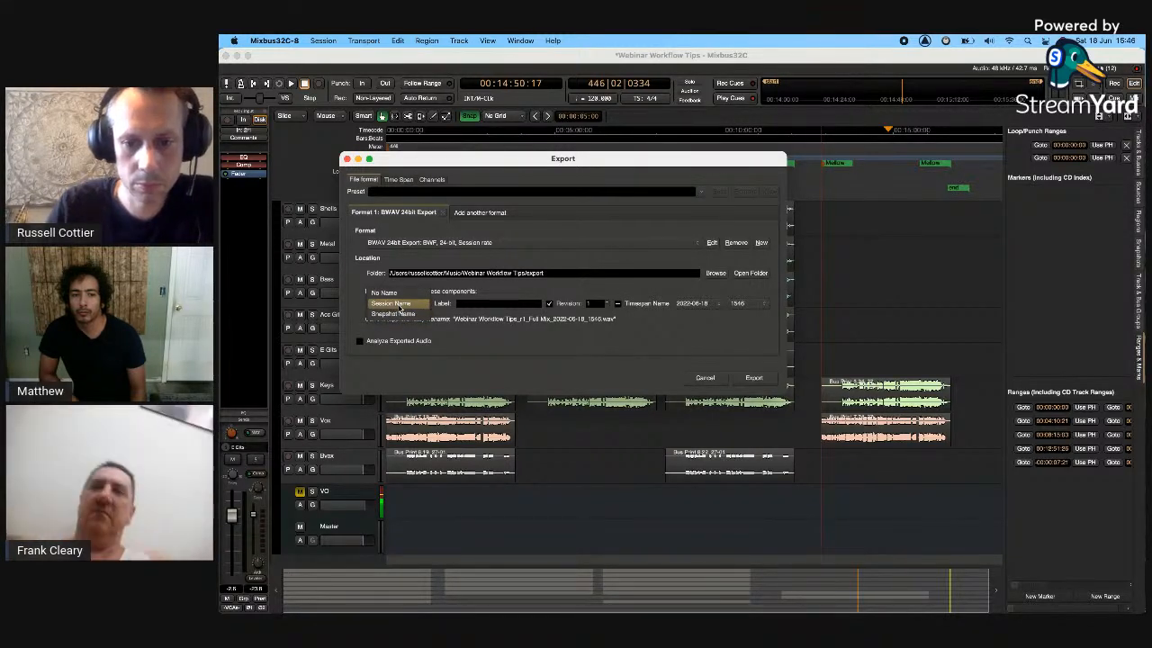
click(401, 307)
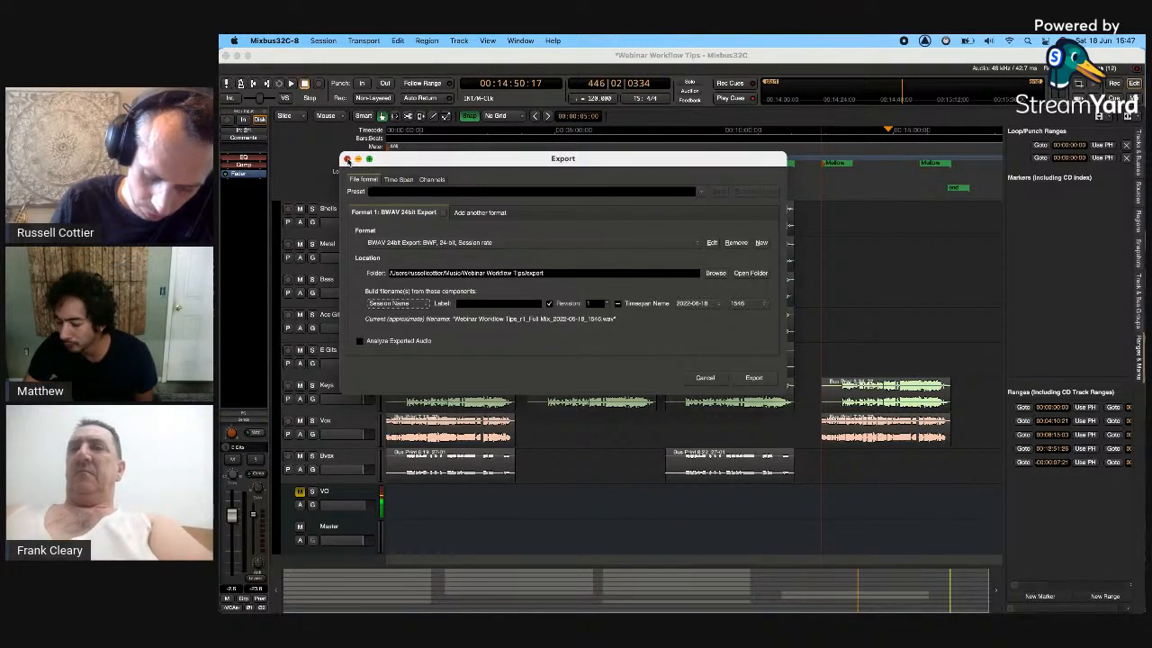
click(347, 159)
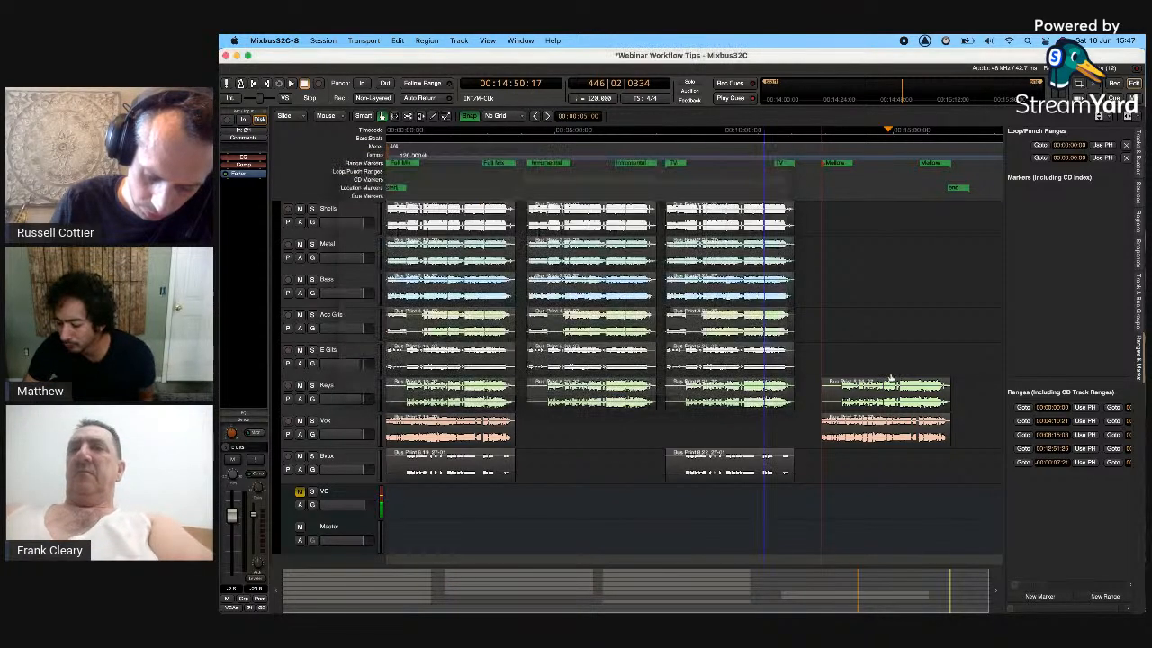
- Select the Shells track and show the Snapshots list in the editor sidebar
click(515, 380)
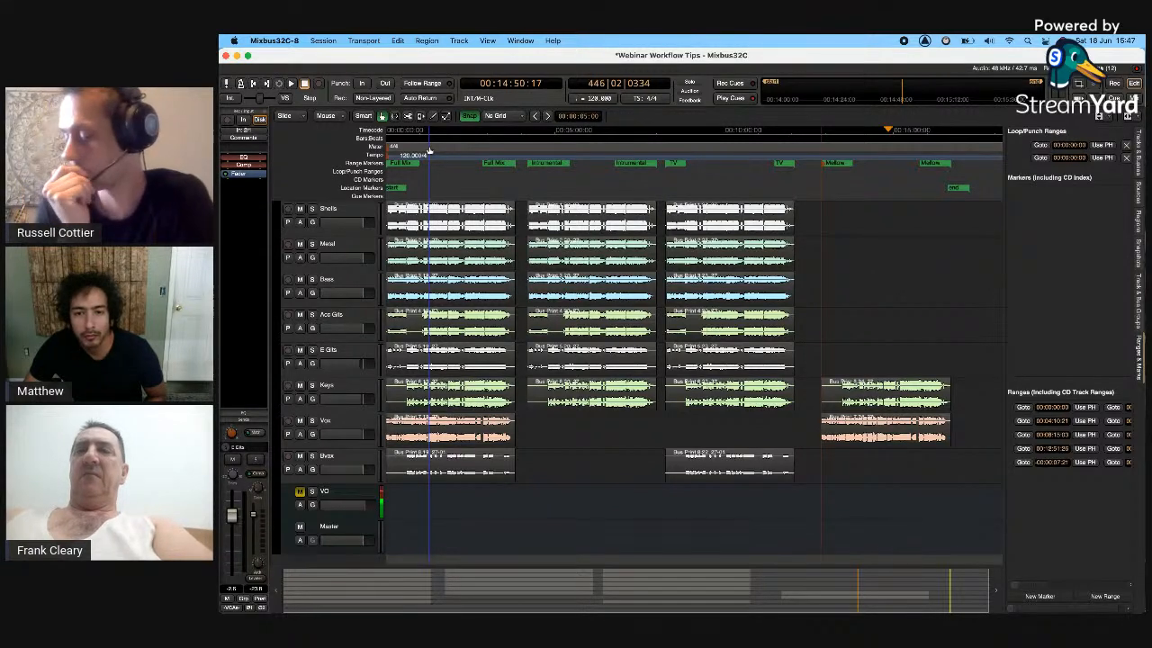
click(353, 216)
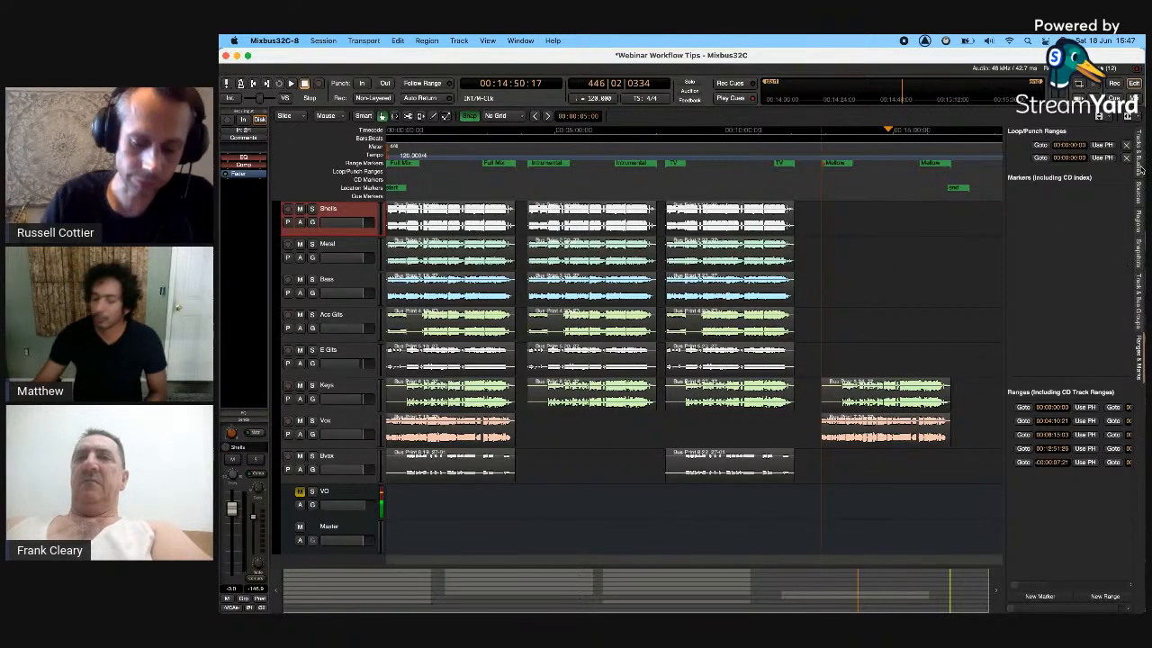
click(1138, 252)
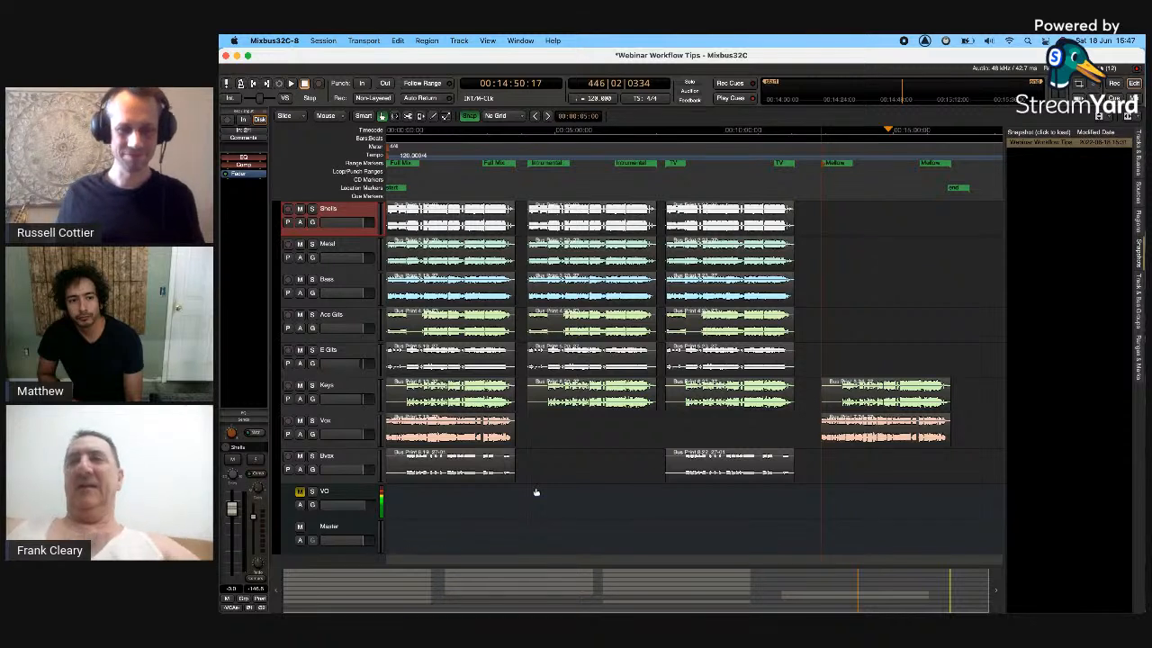
- Copy the first song's regions on every track to later in the timeline
click(466, 216)
shift+click(479, 470)
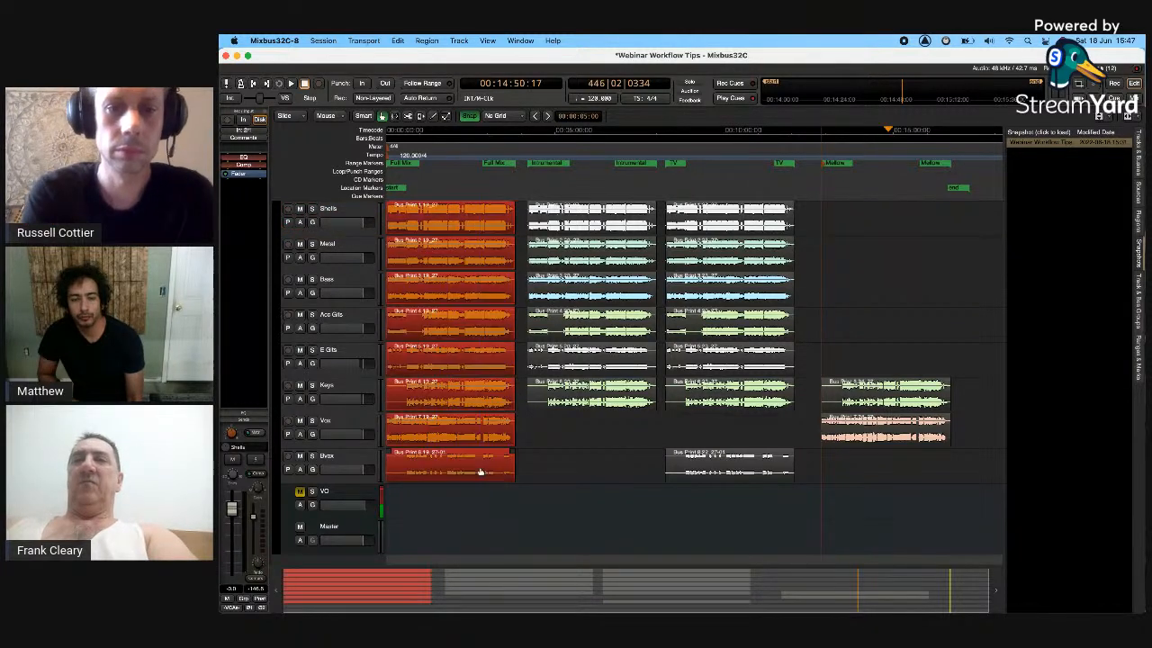
drag(459, 225, 728, 252)
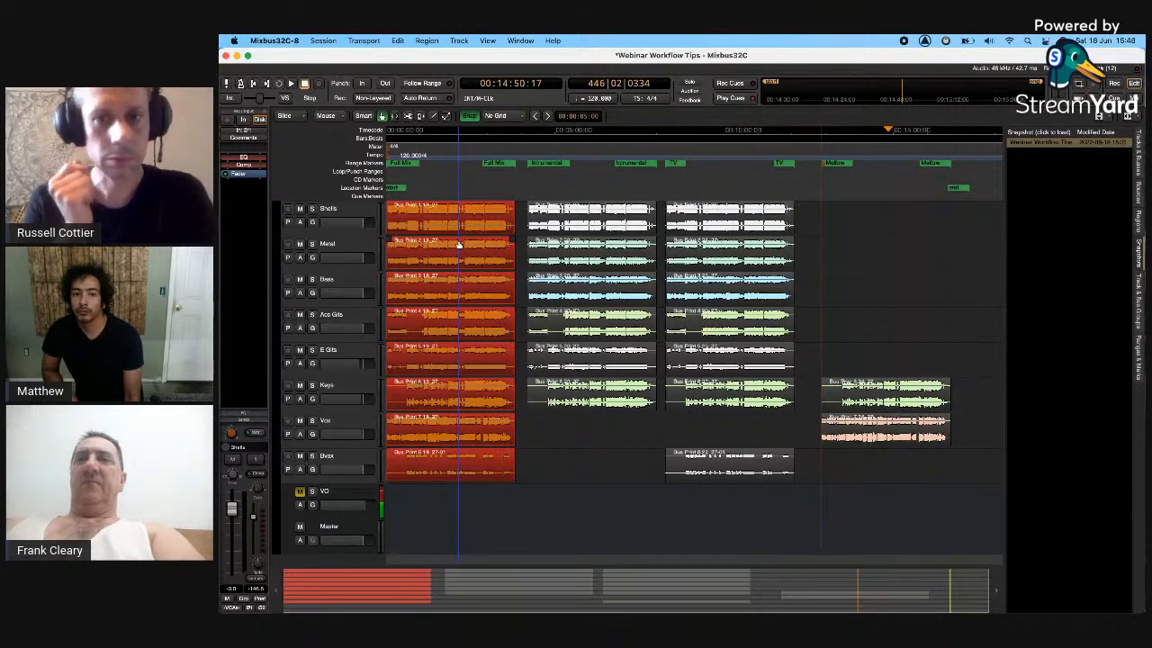
drag(459, 243, 965, 234)
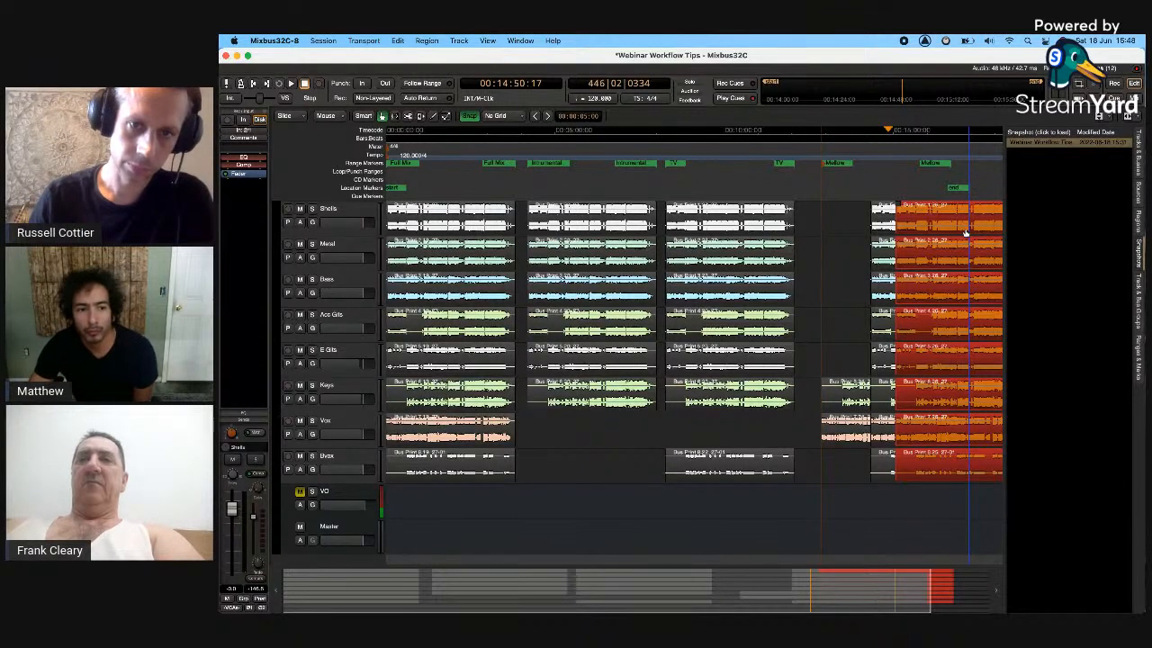
key(super+z)
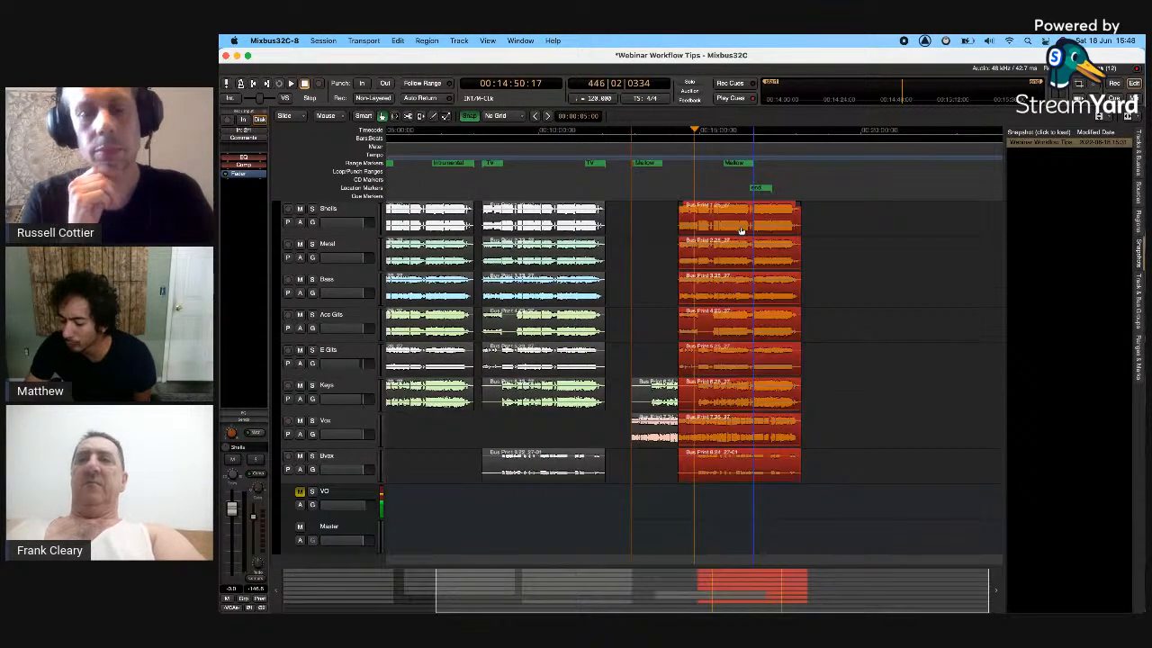
drag(741, 230, 963, 263)
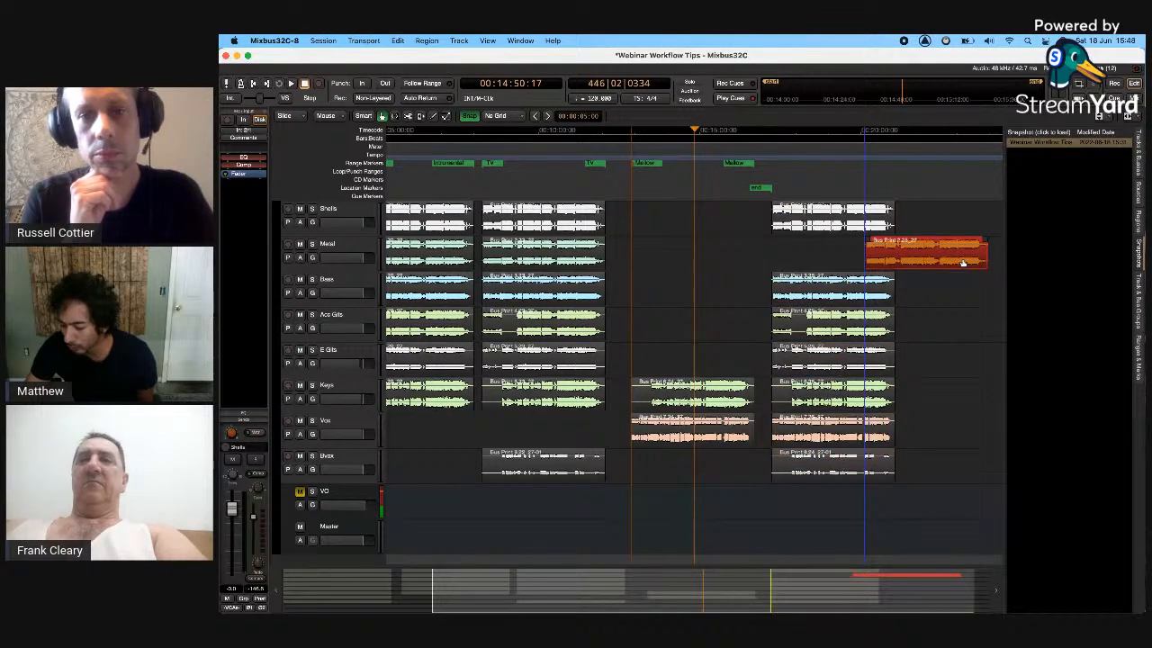
- Zoom out and drag the copied Metal and Bass regions further right
key(minus)
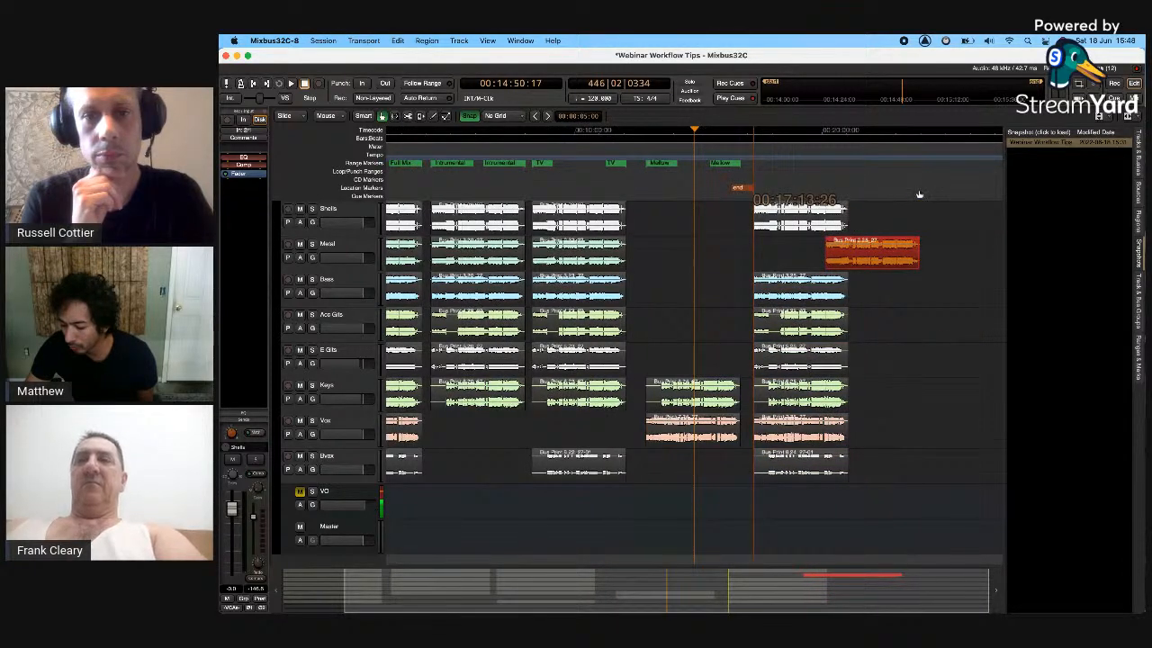
drag(874, 257, 913, 259)
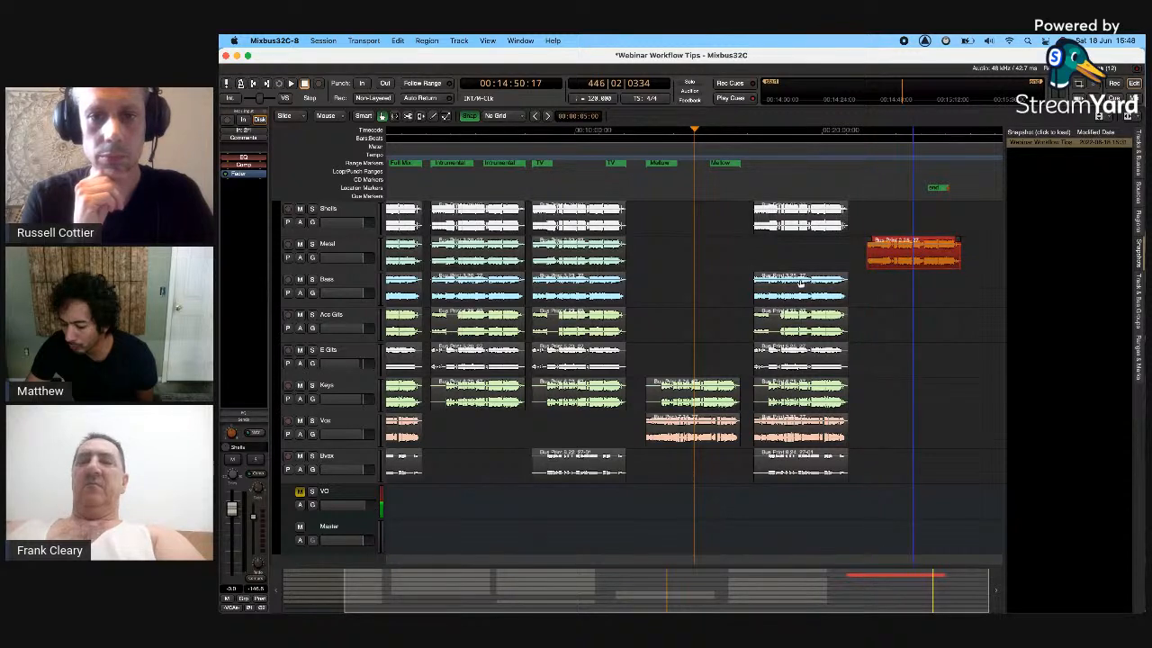
drag(800, 285, 991, 285)
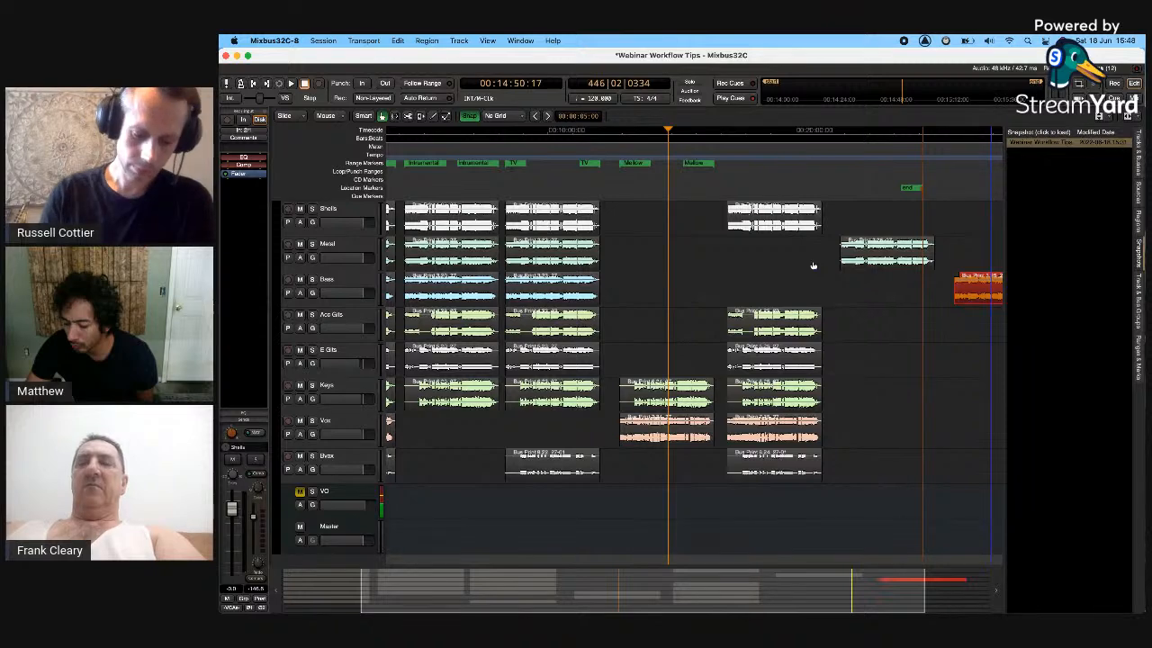
drag(813, 266, 756, 470)
key(Delete)
click(774, 219)
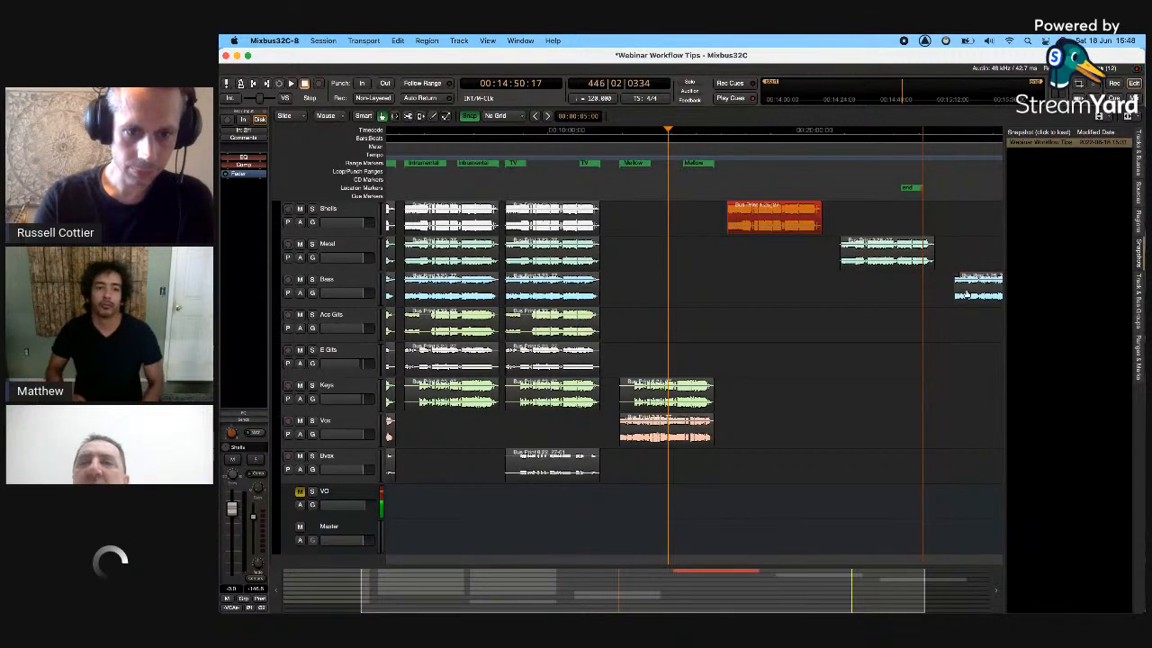
click(487, 41)
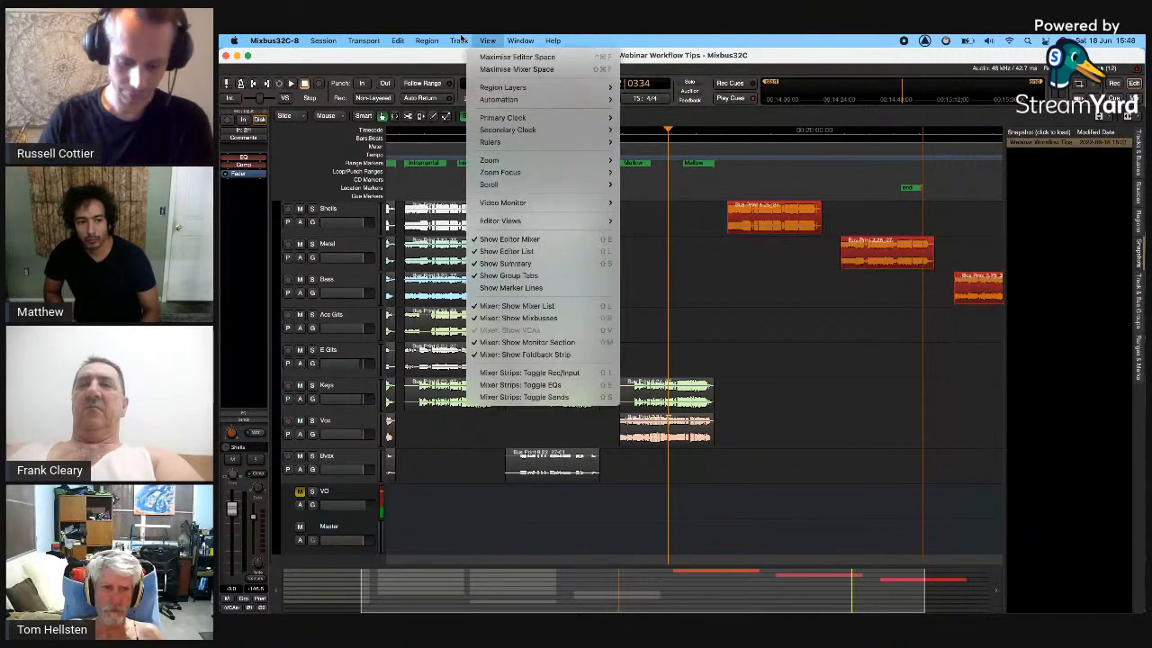
mouse_move(426, 41)
mouse_move(428, 239)
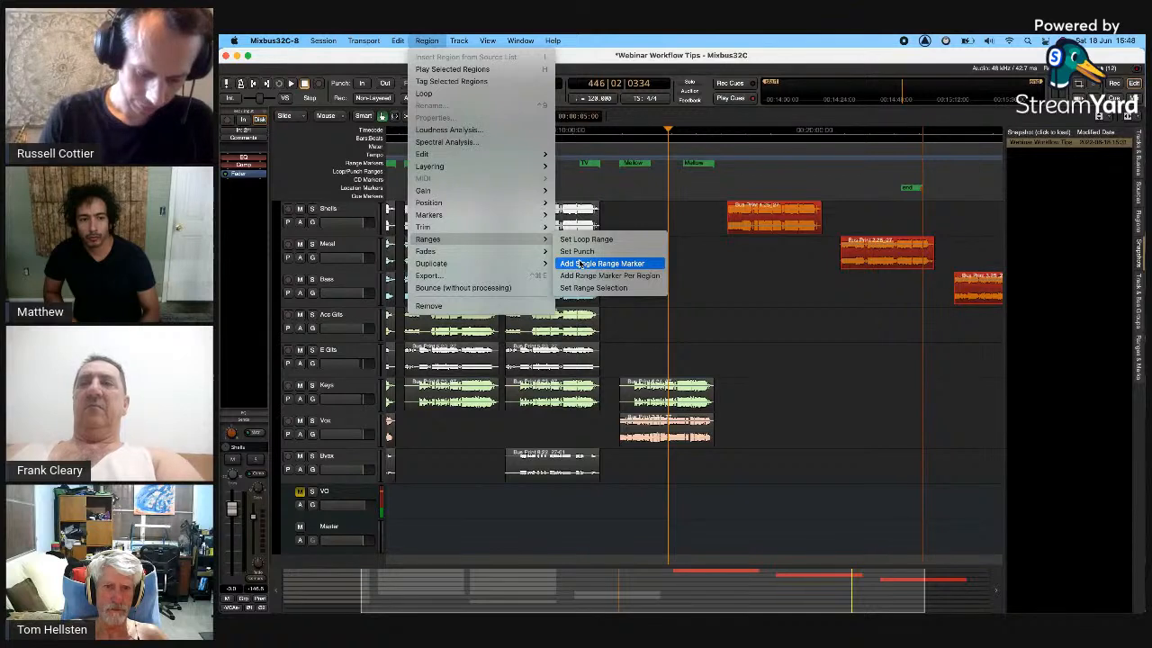
click(581, 263)
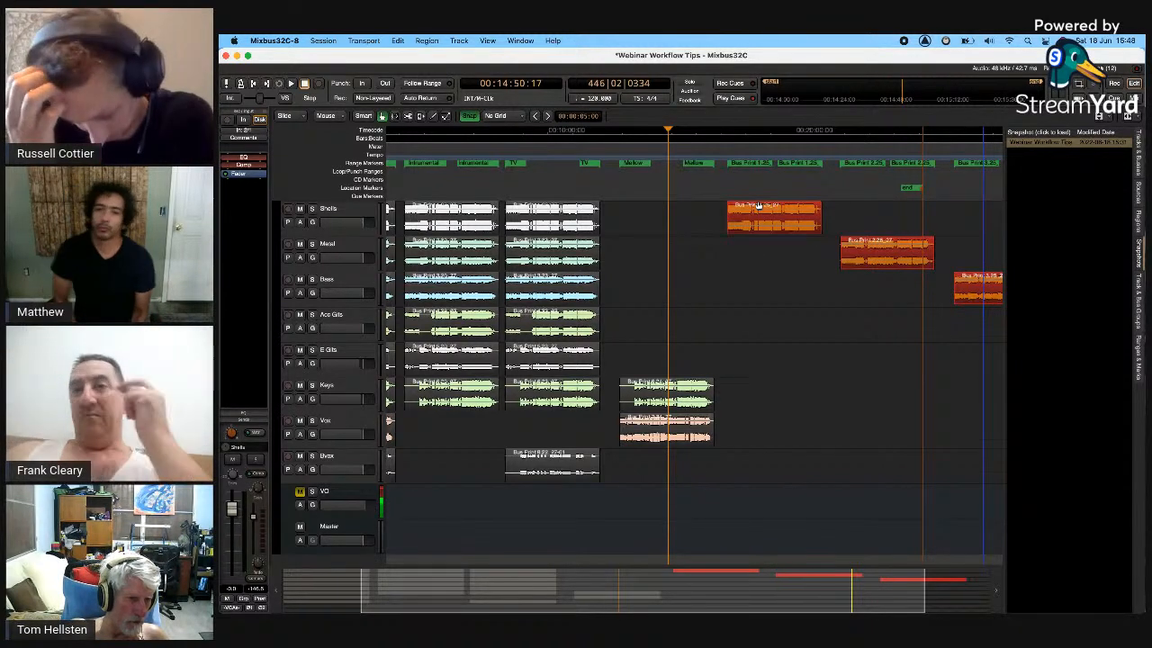
key(Delete)
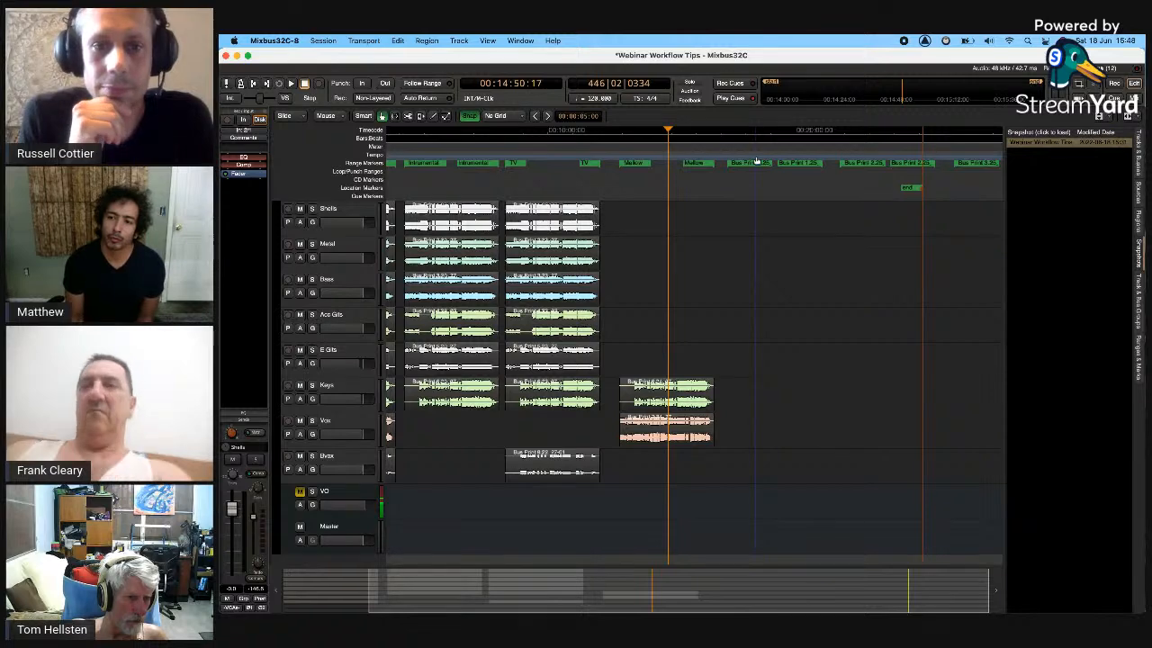
key(super+z)
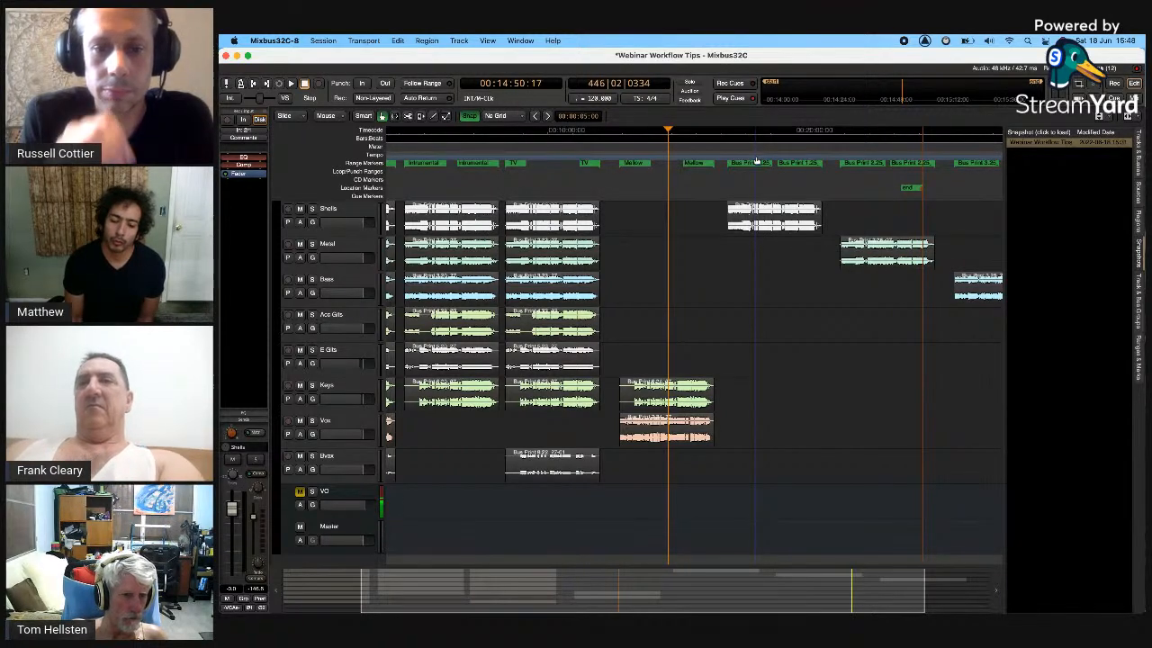
key(super+z)
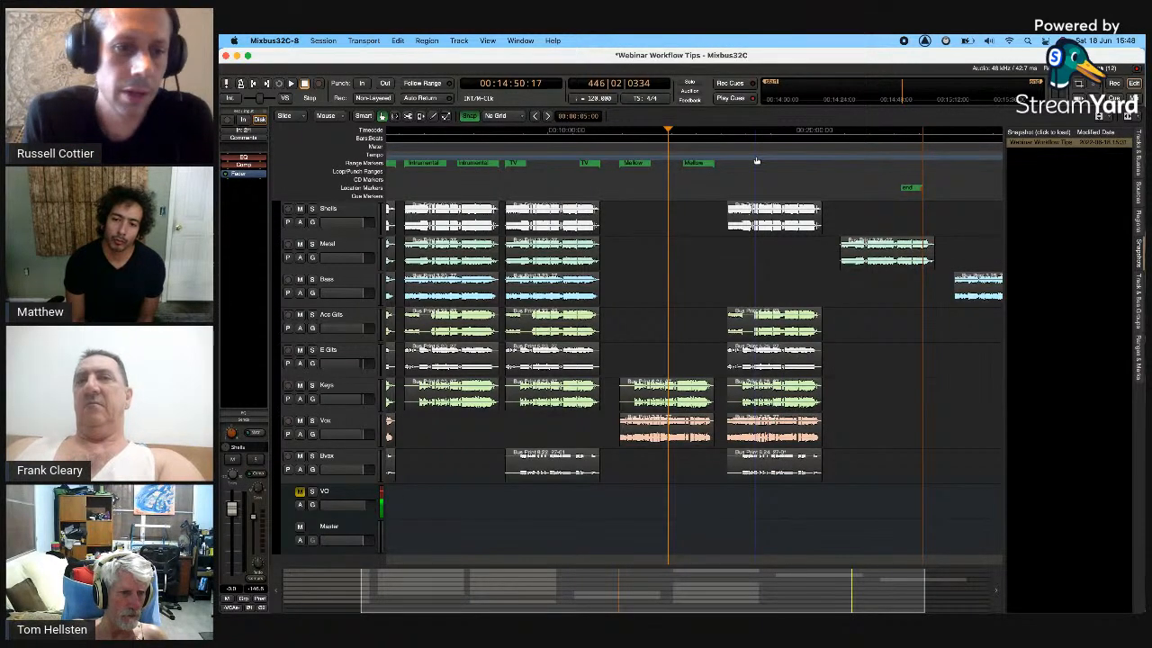
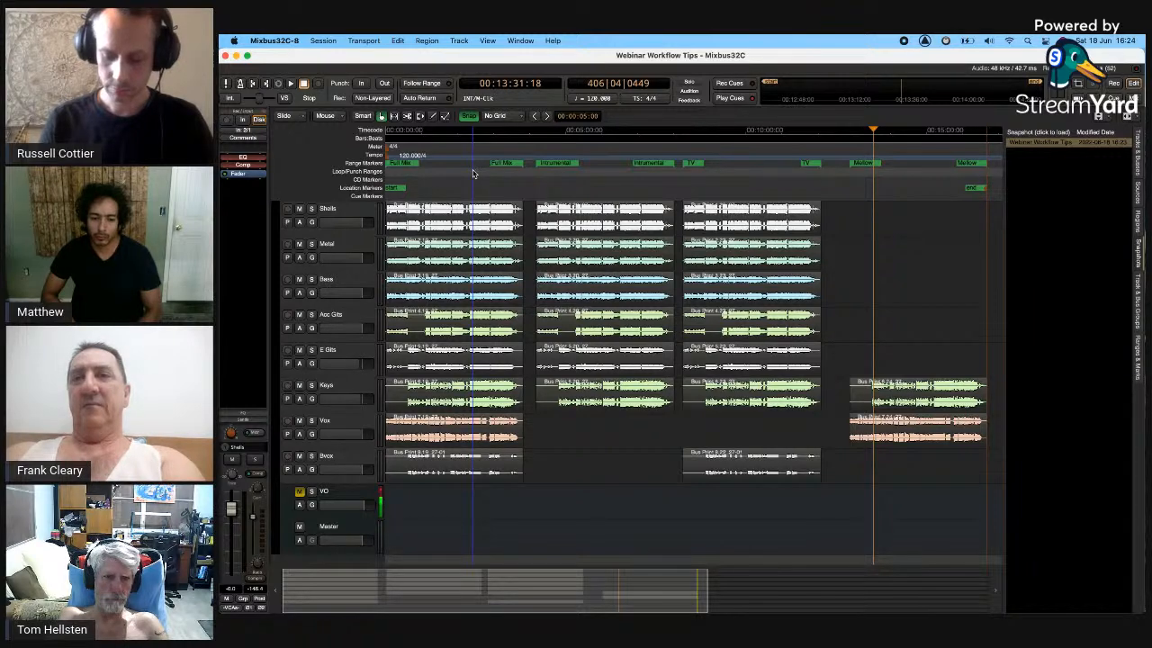
- Open the Session menu in the menu bar
click(323, 40)
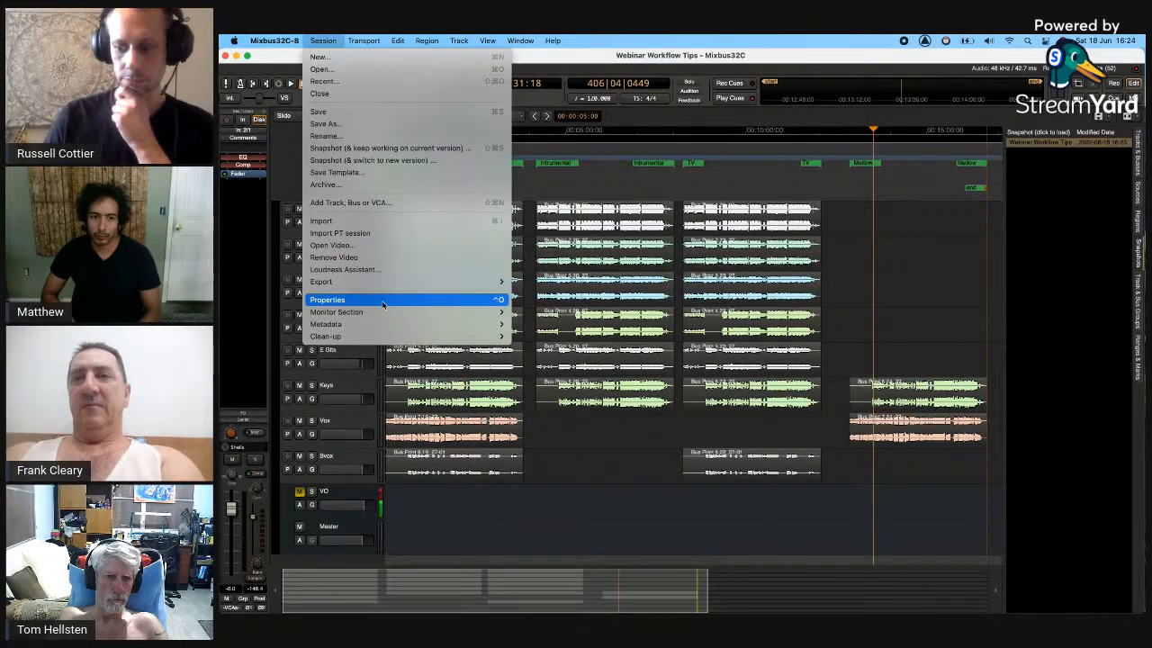
- Open Export to Audio File(s), remove Russ CD and Russ Hi Res, and choose BWAV 32float Export
click(551, 284)
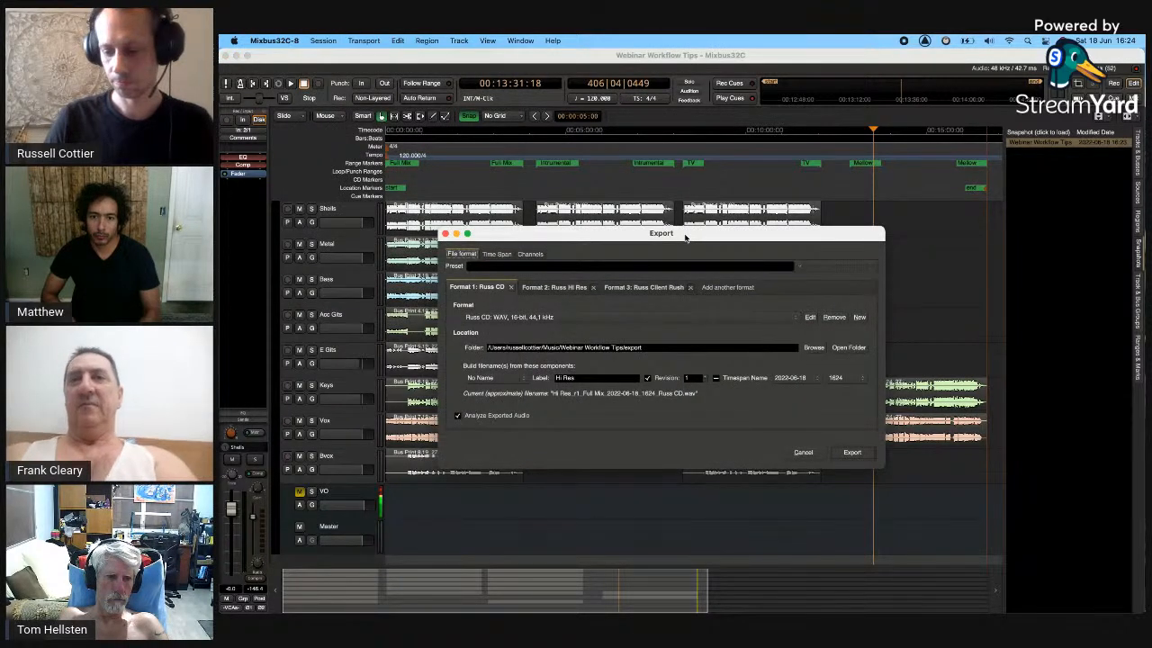
click(510, 287)
click(520, 288)
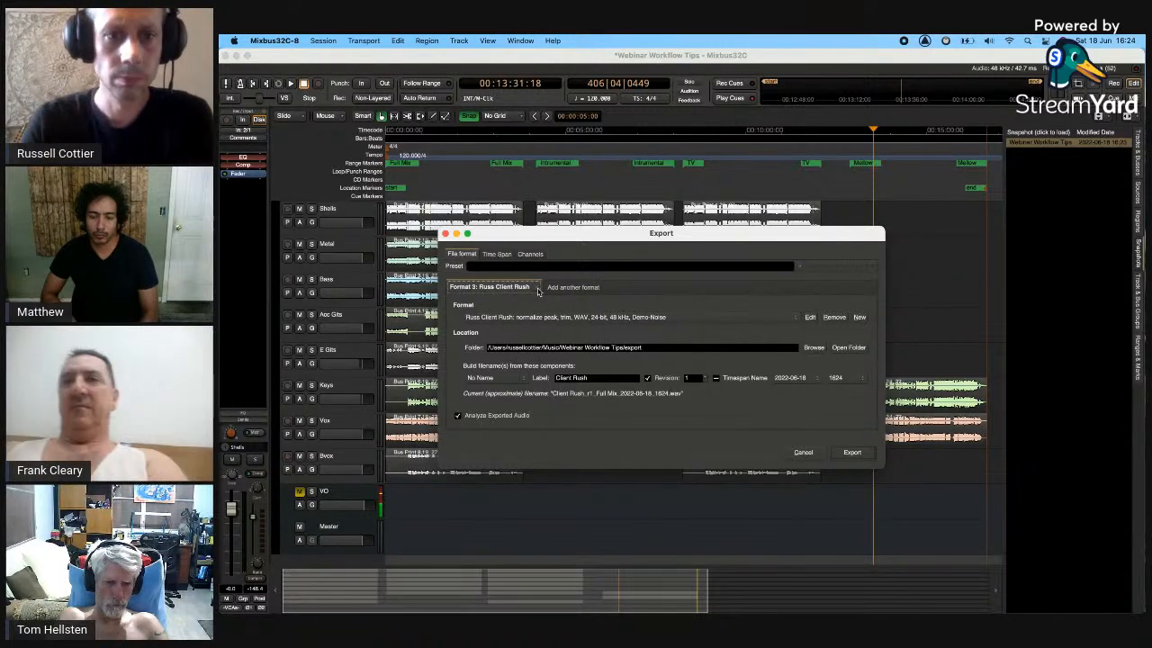
click(540, 317)
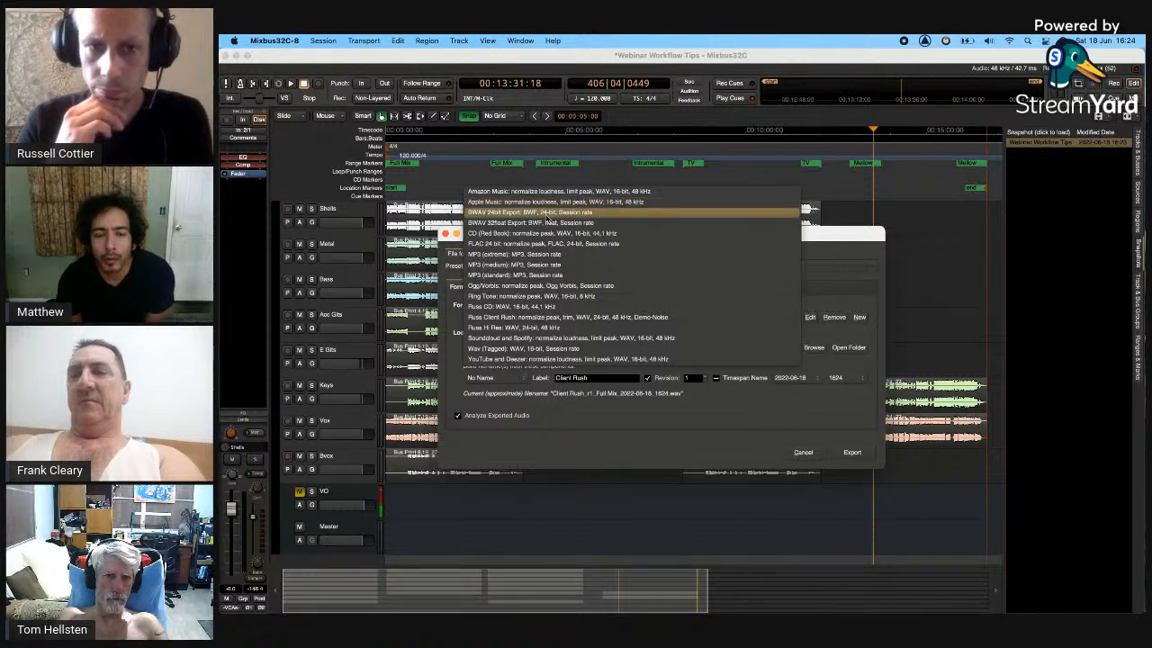
click(544, 223)
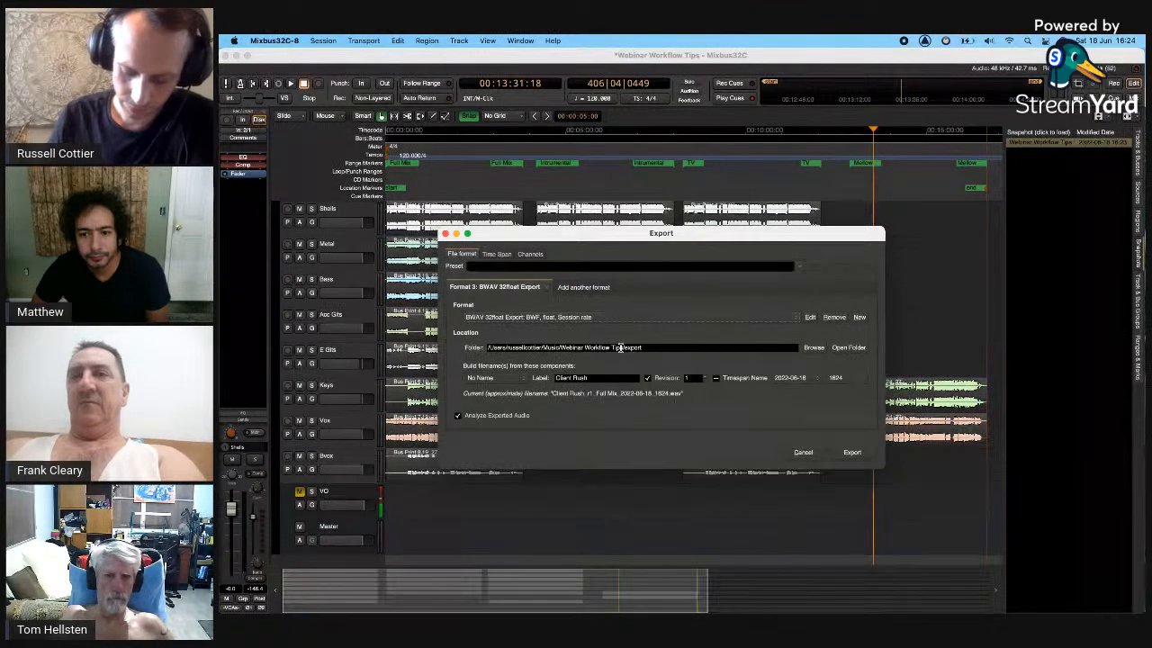
- Create and save a new format profile 'Russ Hi res' at 48 kHz, 24-bit
click(862, 319)
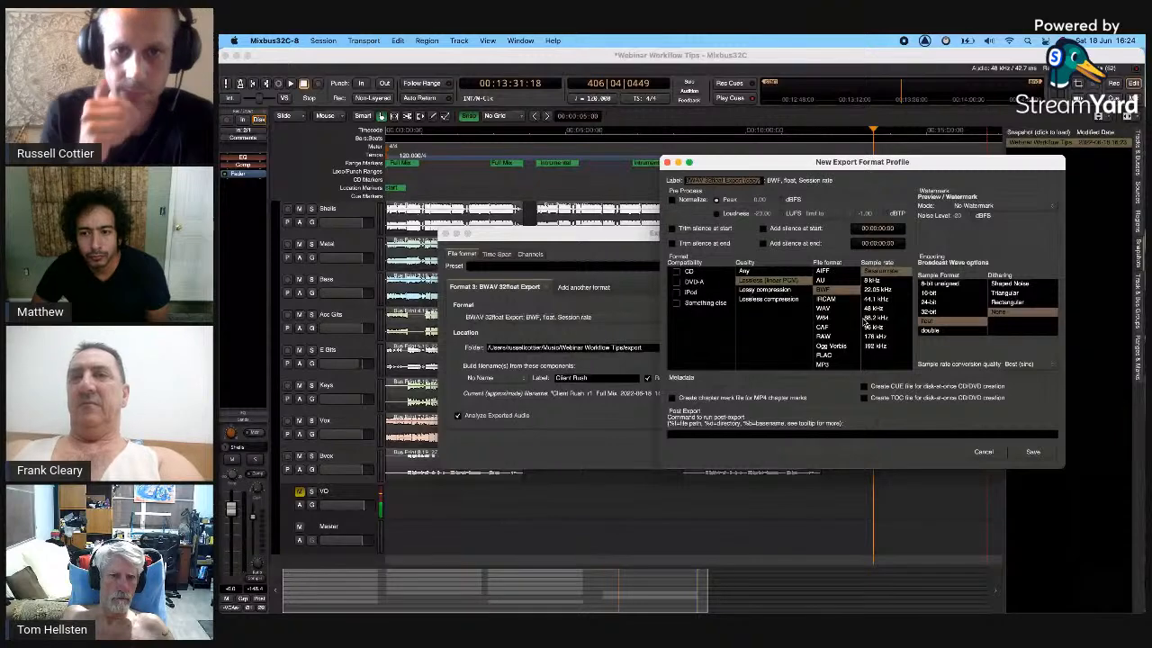
text(Russ)
drag(722, 164, 632, 165)
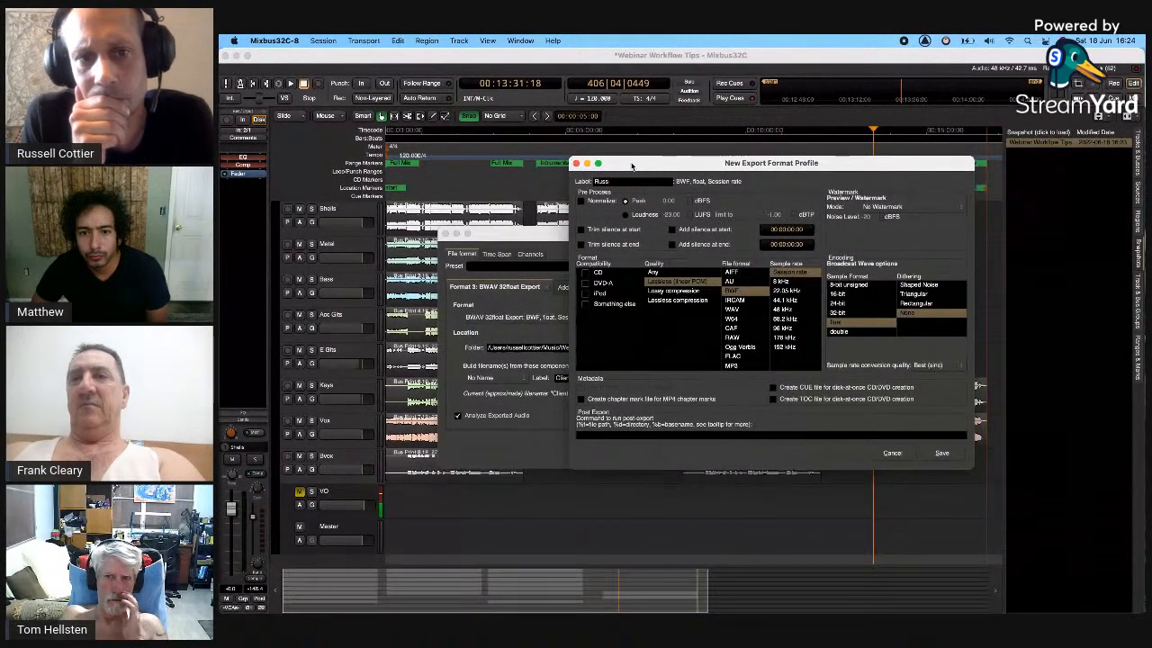
text(Hi res)
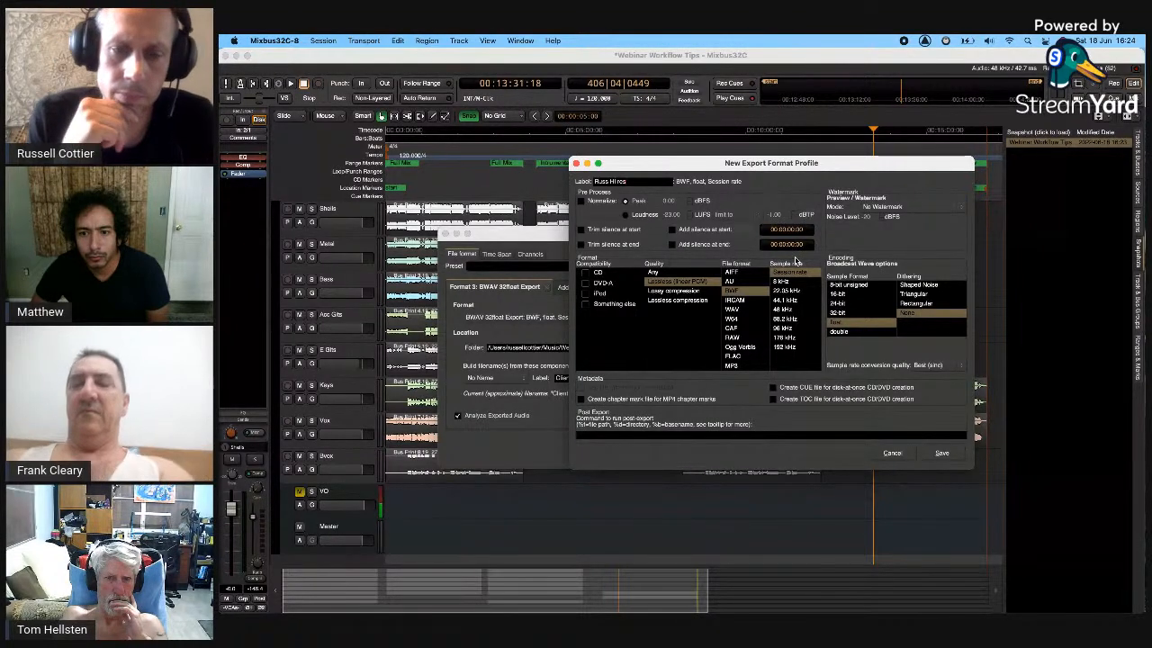
click(784, 310)
click(848, 306)
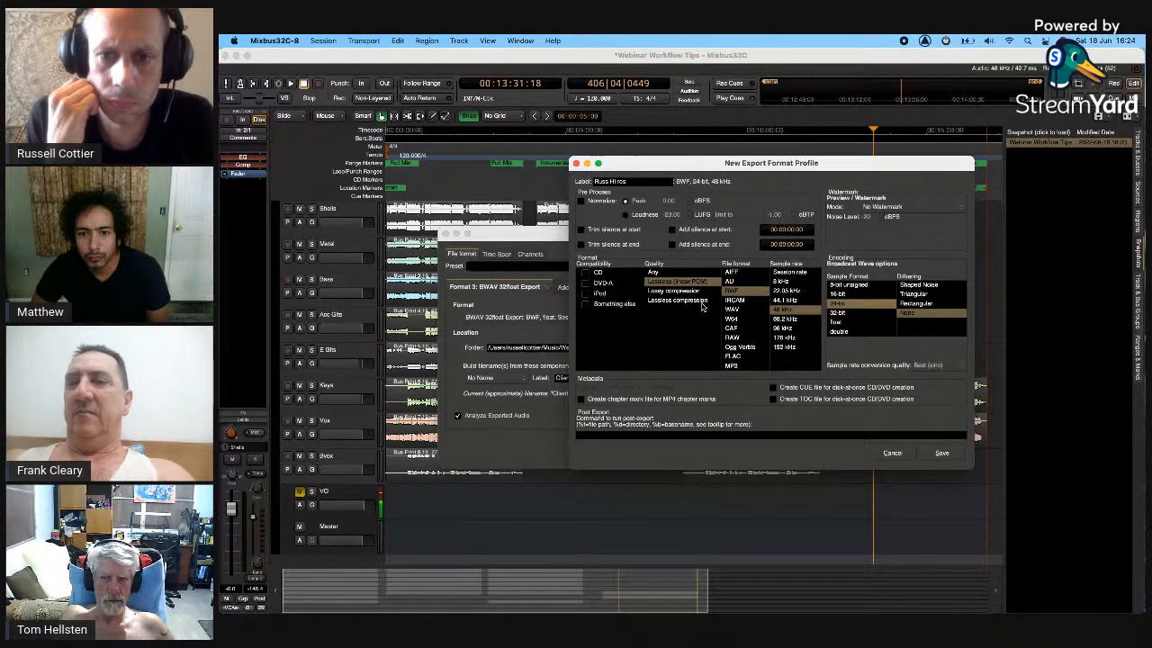
click(942, 454)
click(567, 318)
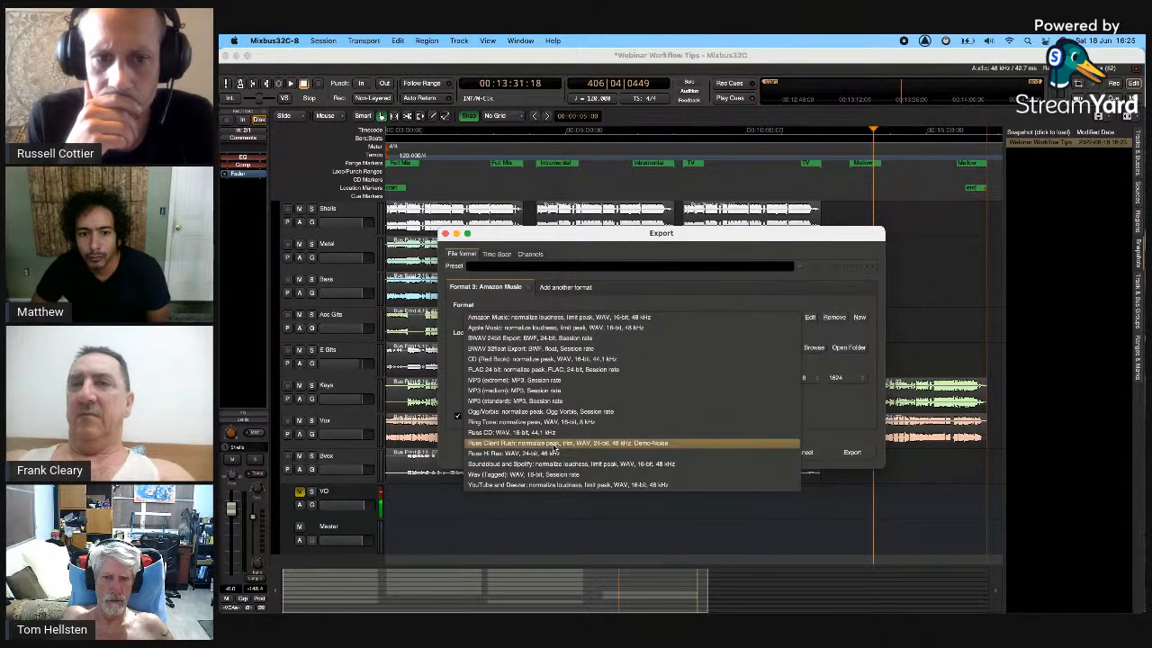
- Select the Russ Hi Res format and confirm its Best (sinc) conversion quality
click(555, 453)
click(808, 318)
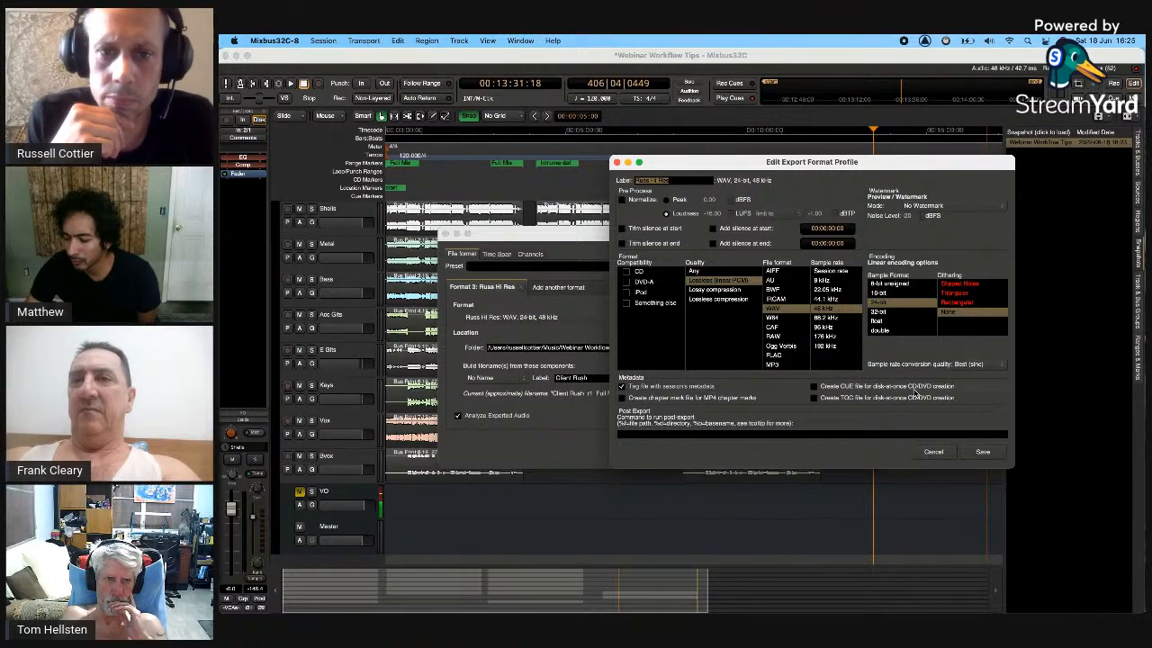
click(972, 364)
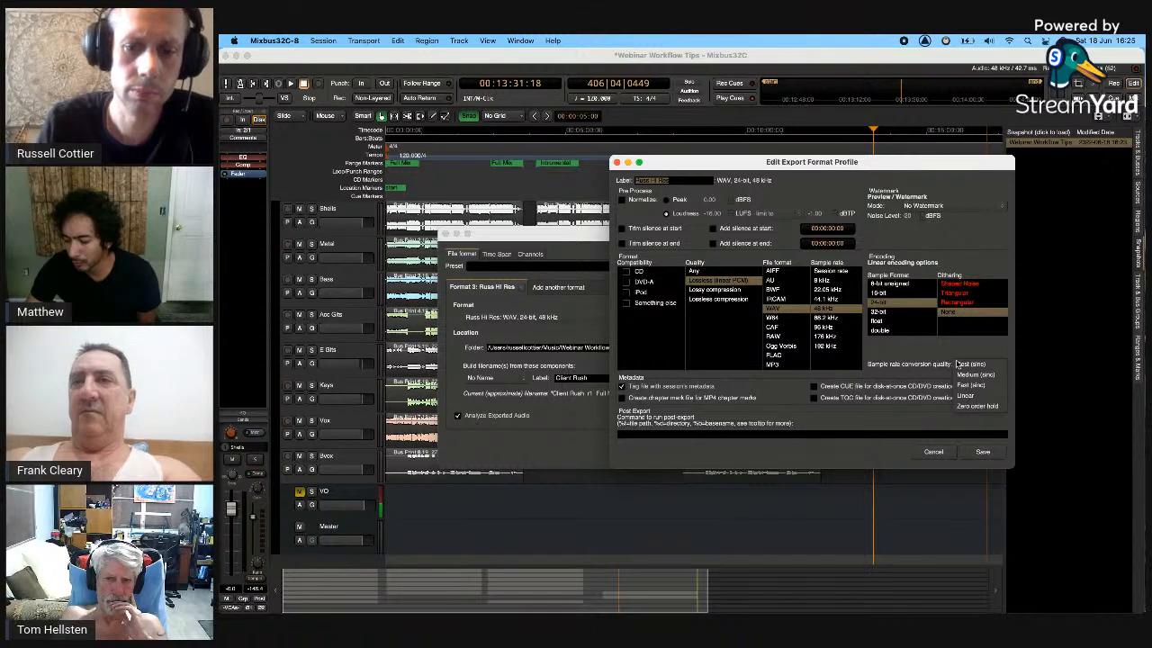
click(958, 363)
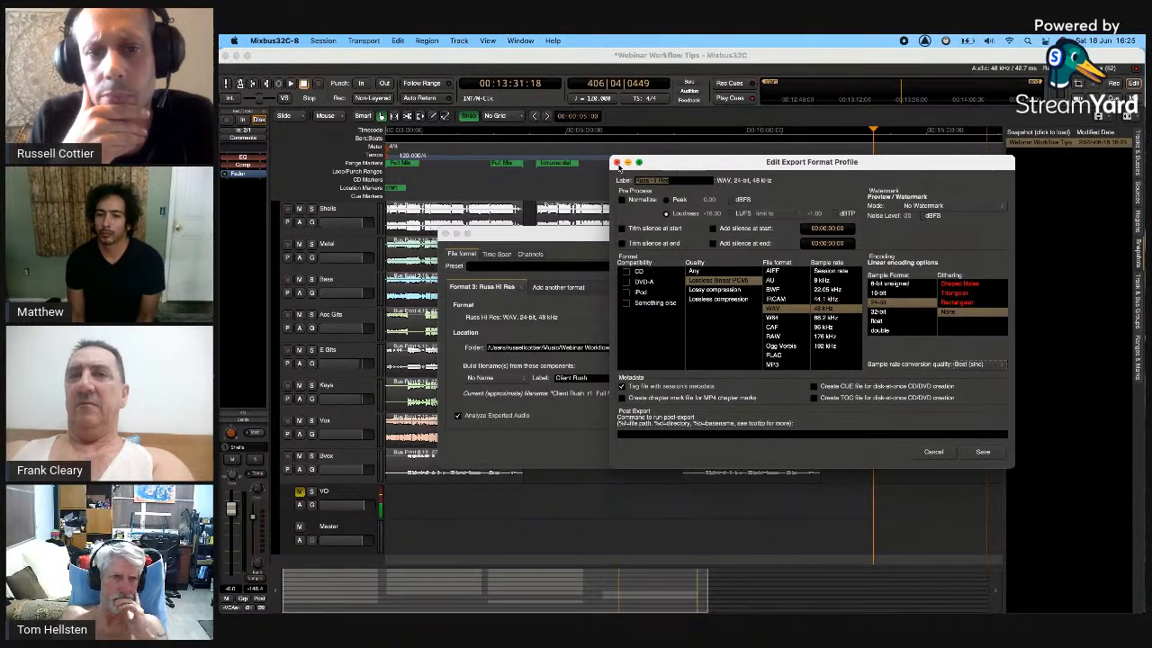
click(618, 163)
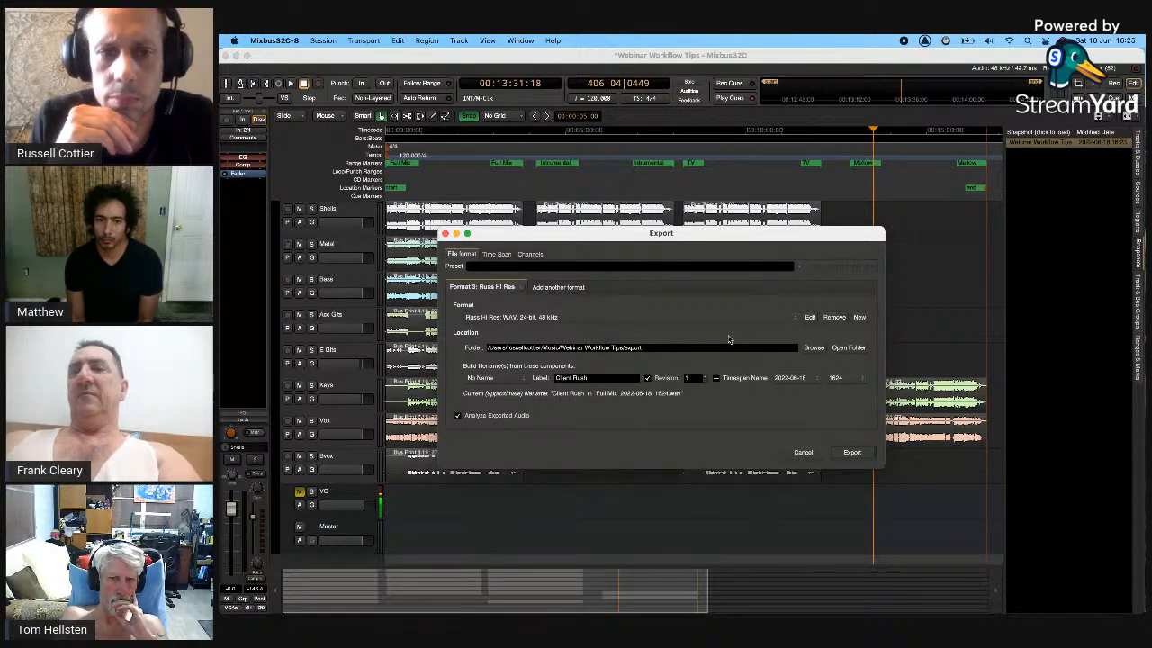
- Add a fourth format and change the Russ Hi Res filename label to 'Hi Res'
click(540, 288)
click(520, 287)
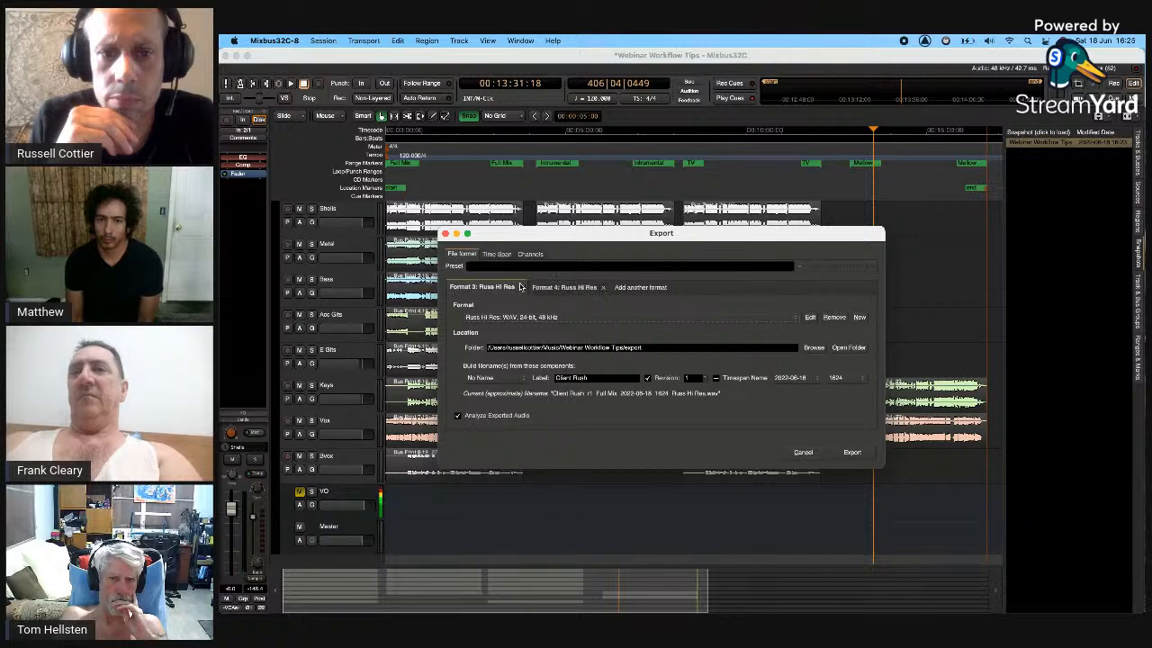
drag(608, 378, 456, 382)
text(Hi)
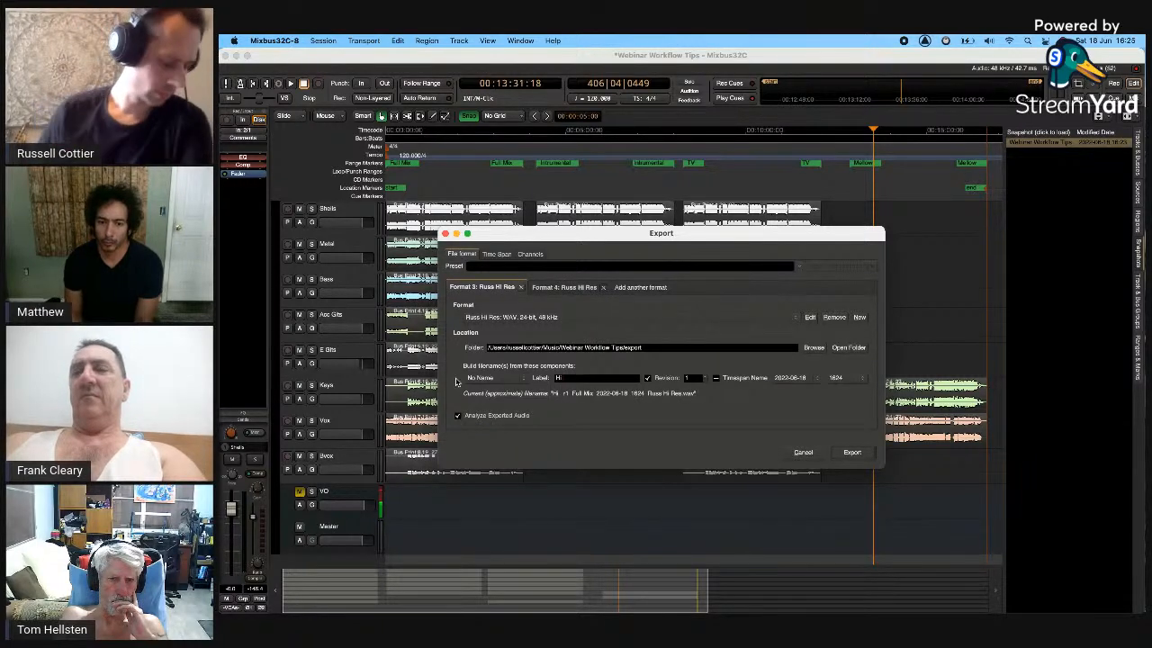
text( Res)
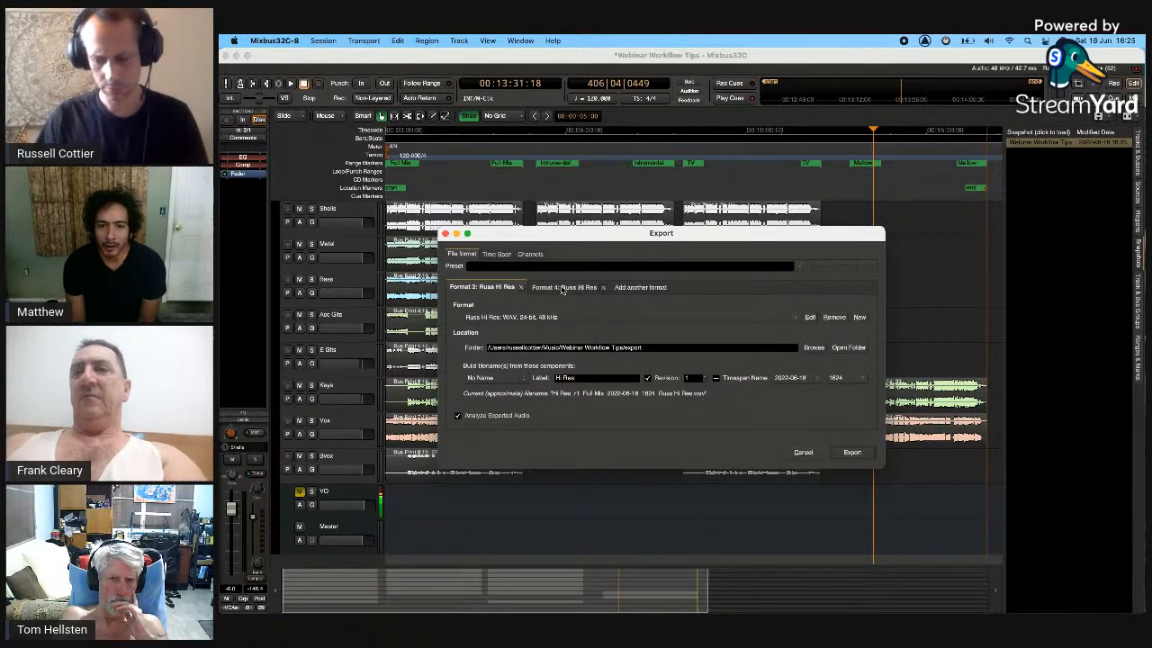
click(562, 287)
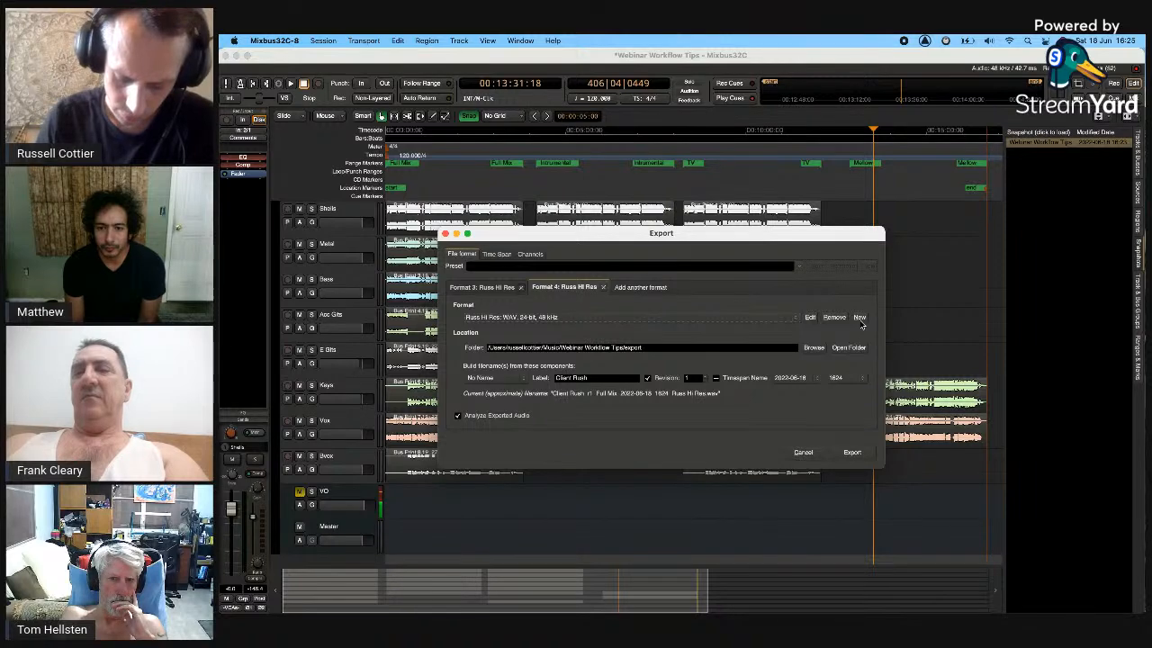
- Start a new 44.1 kHz, 16-bit format profile, then discard it
click(860, 317)
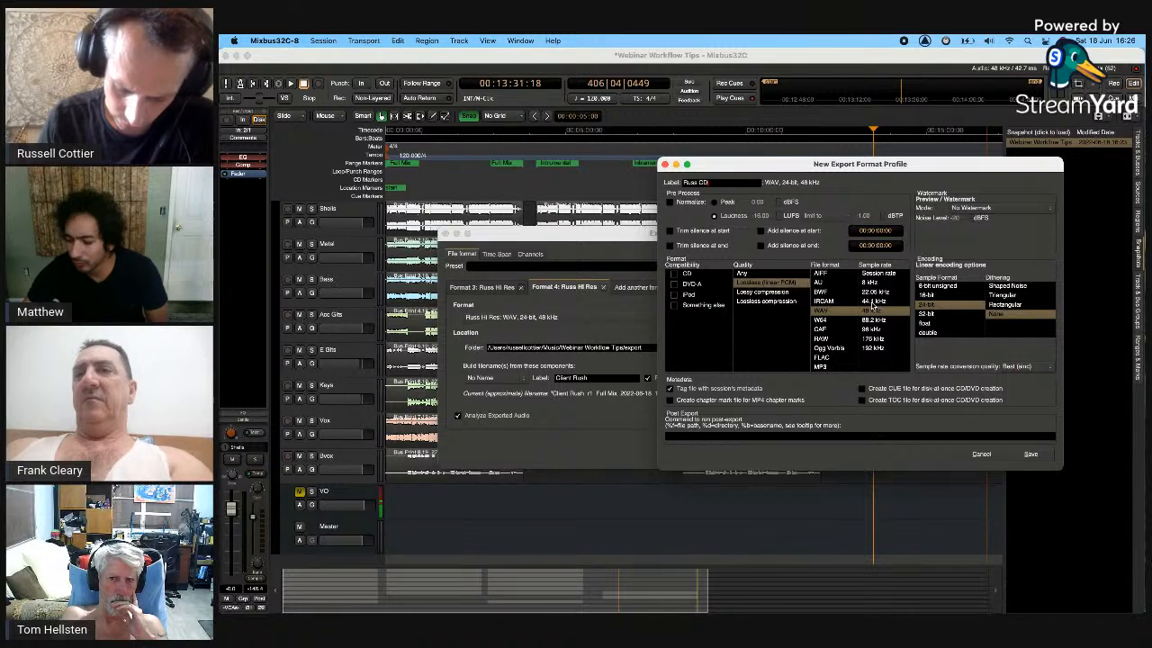
click(871, 300)
click(926, 295)
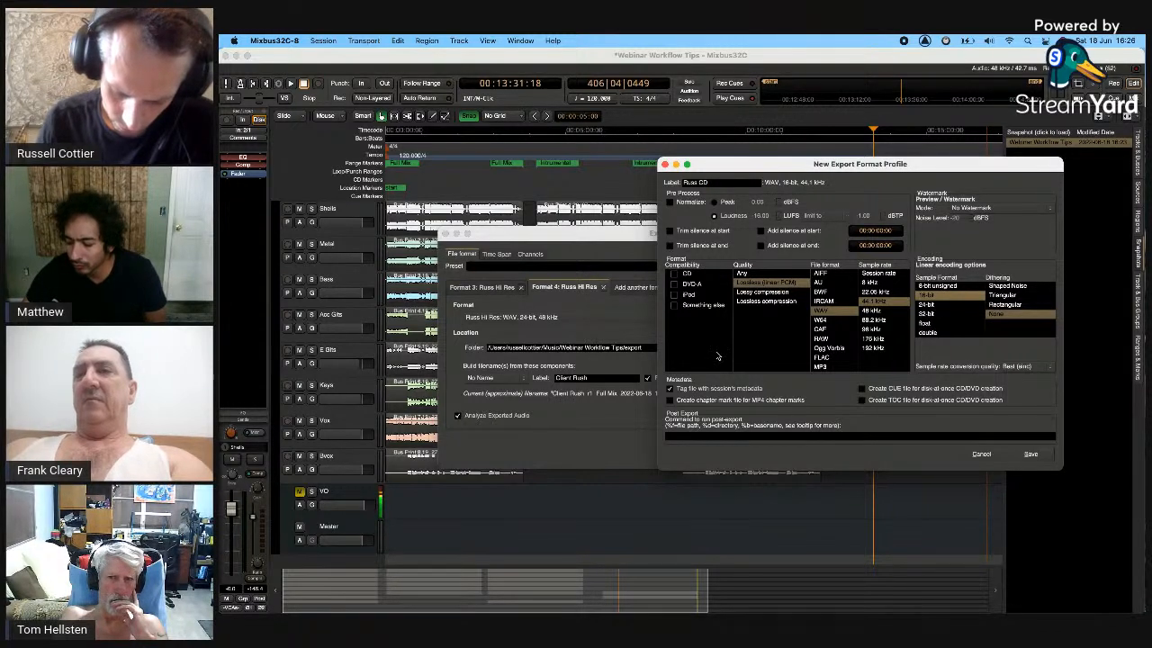
click(985, 453)
- Set the fourth format to Russ CD and add one more format
click(621, 317)
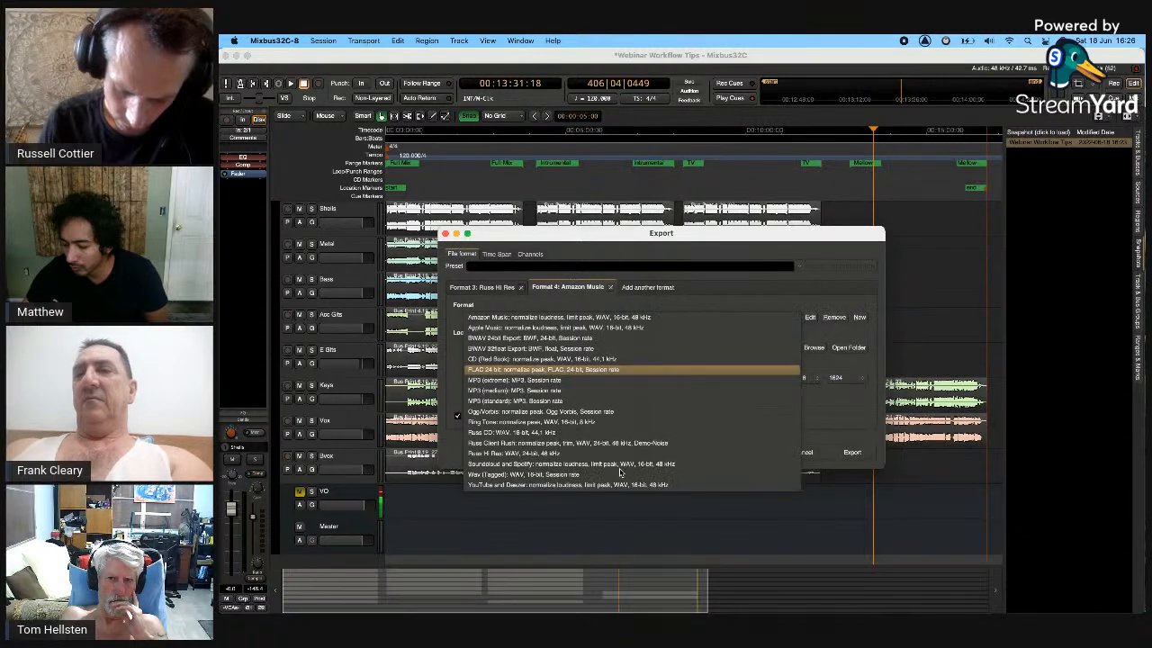
click(646, 432)
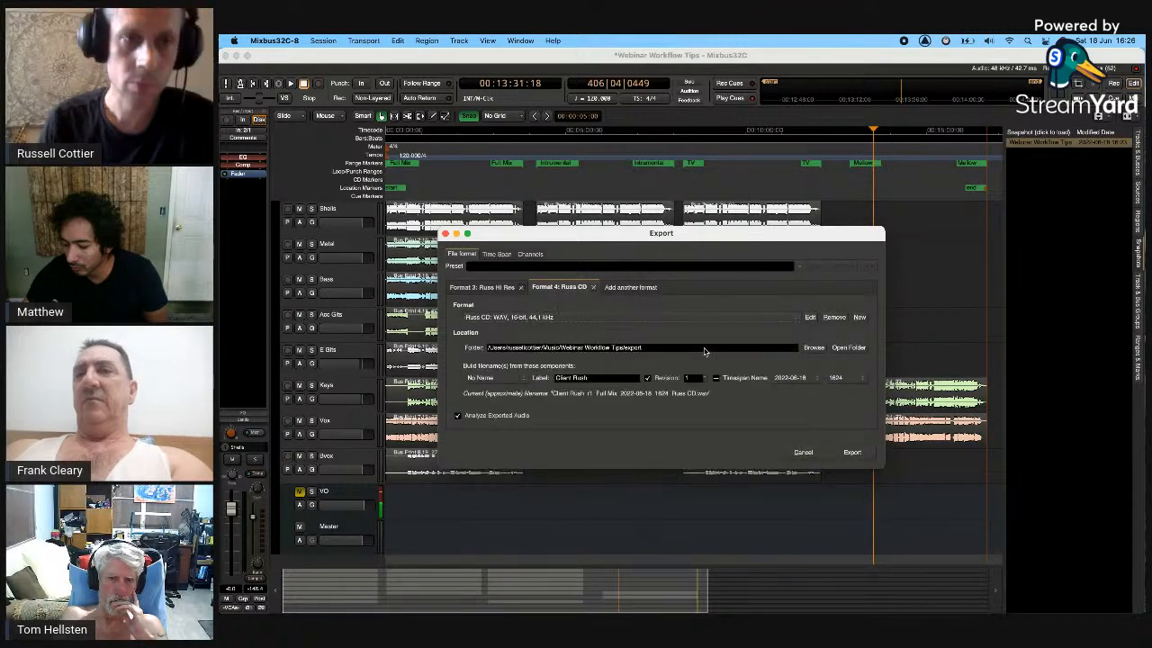
click(810, 316)
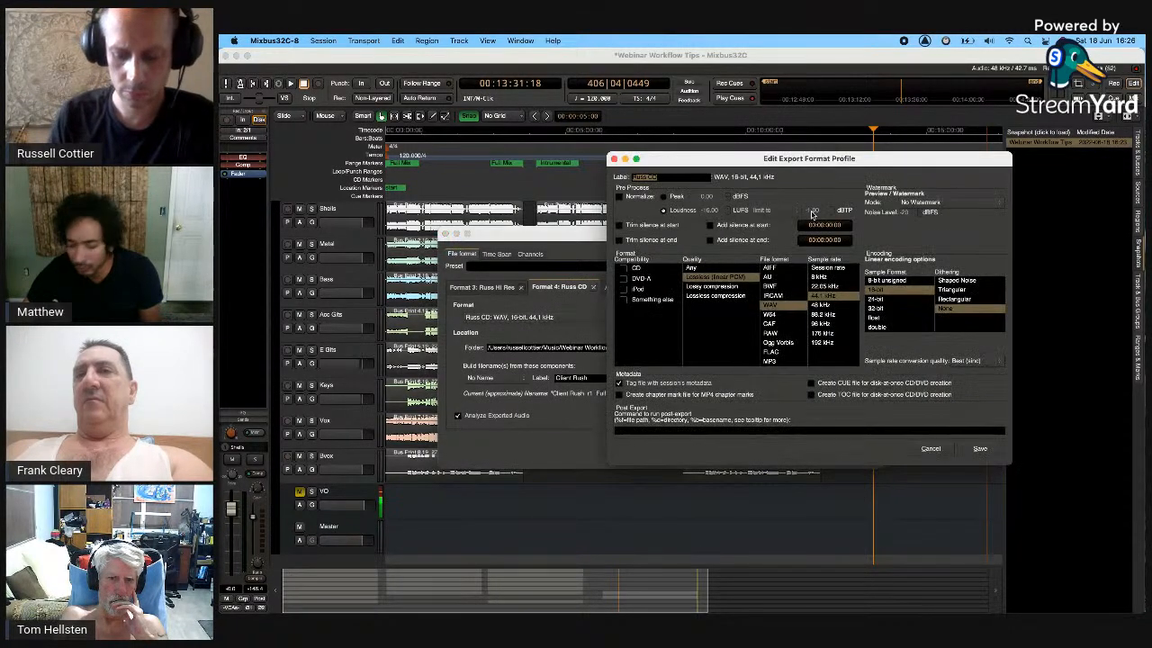
click(929, 448)
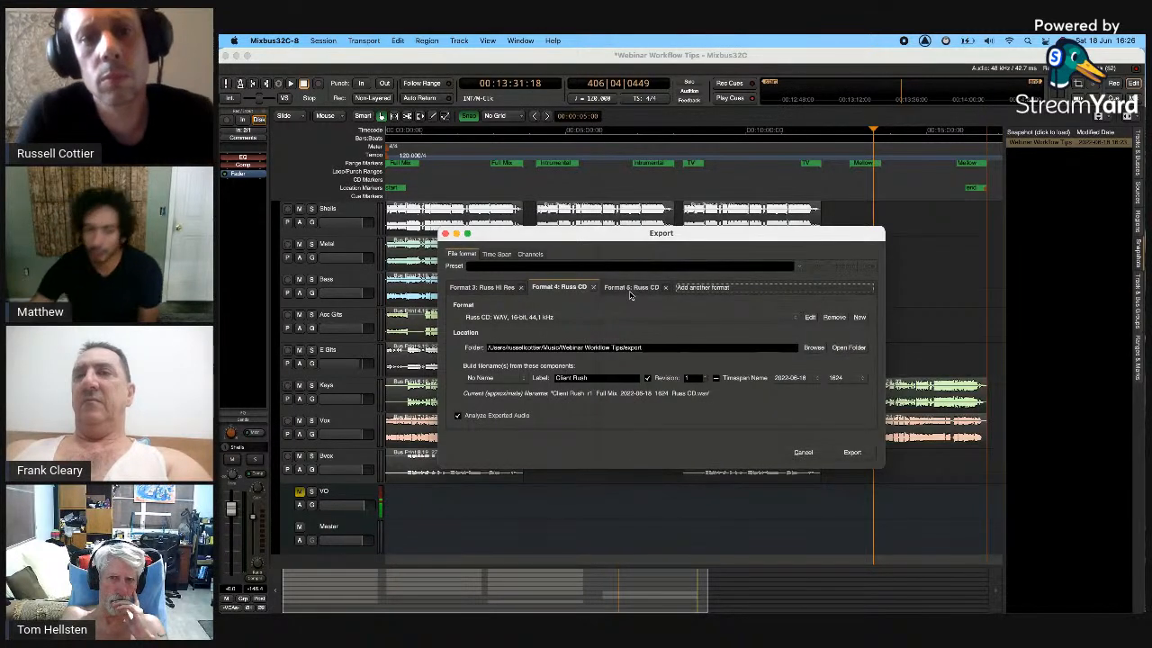
- Set the newest format to Russ Client Rush
click(630, 288)
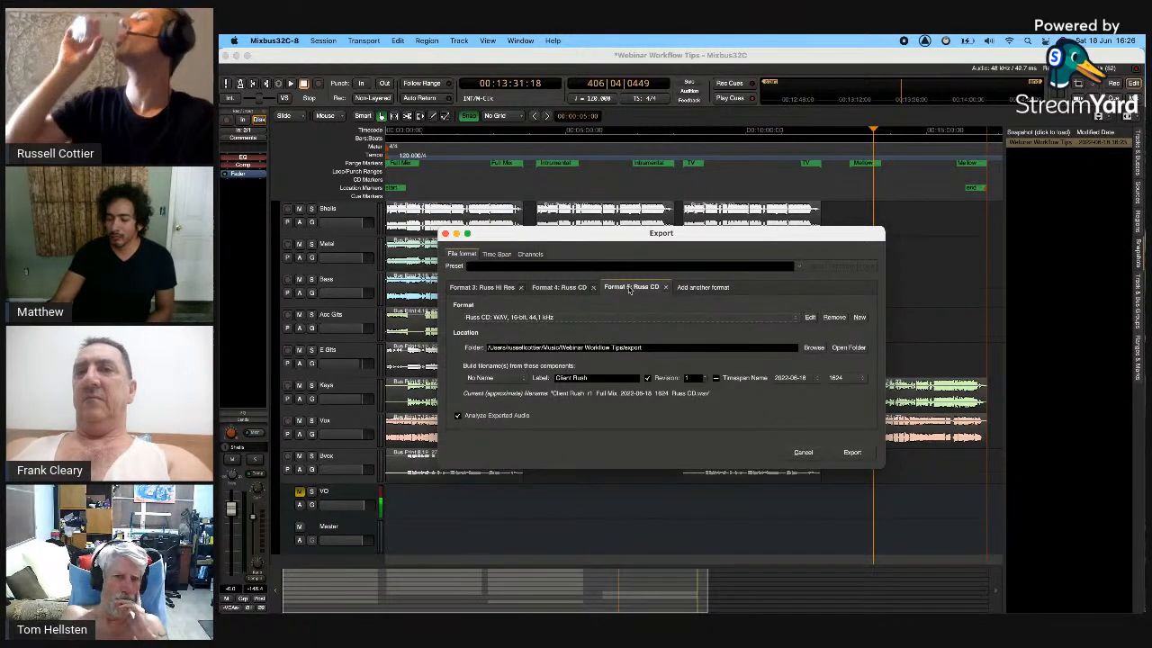
click(757, 322)
click(601, 334)
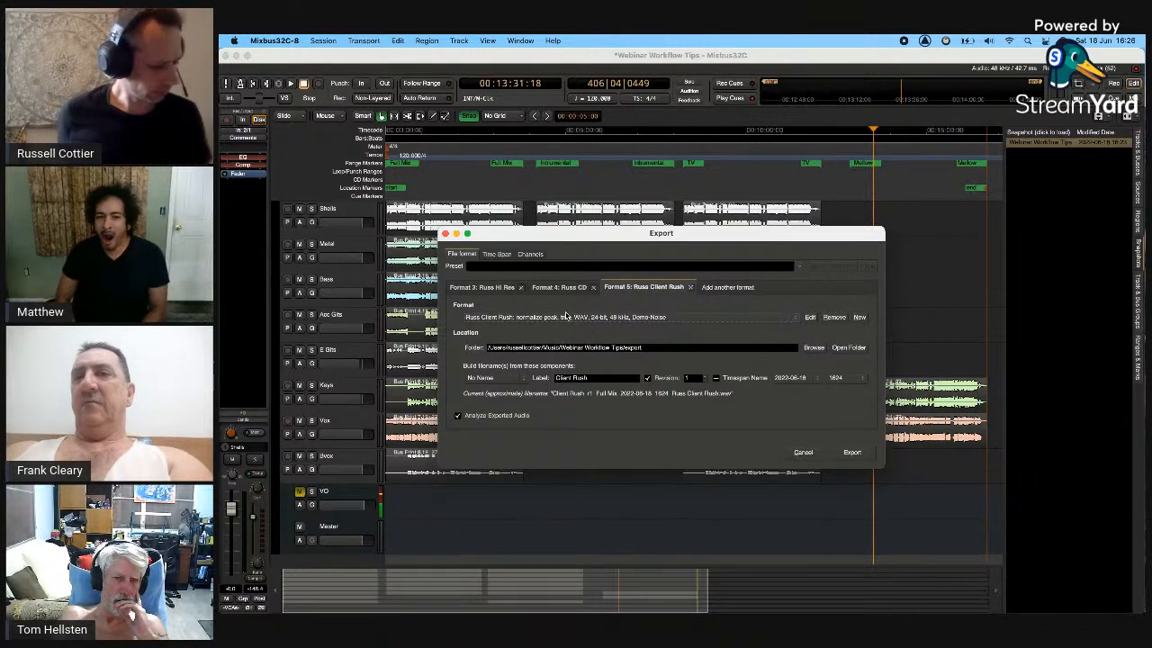
- Give the Russ CD format the filename label 'CD'
click(551, 287)
click(507, 287)
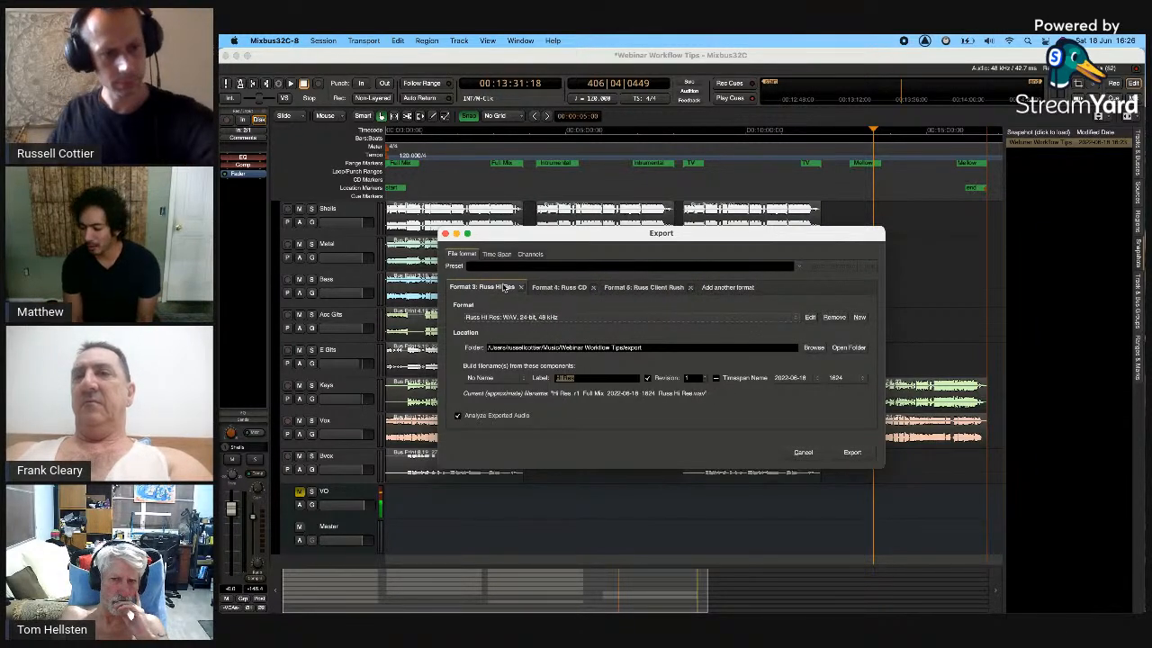
click(586, 287)
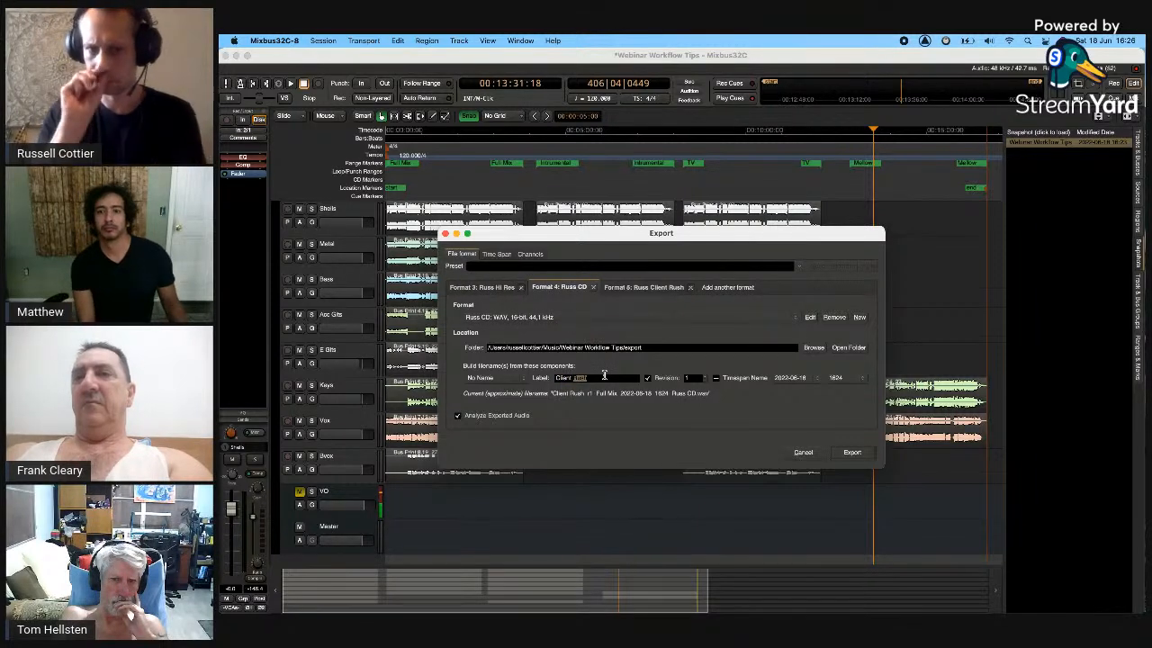
text(CD)
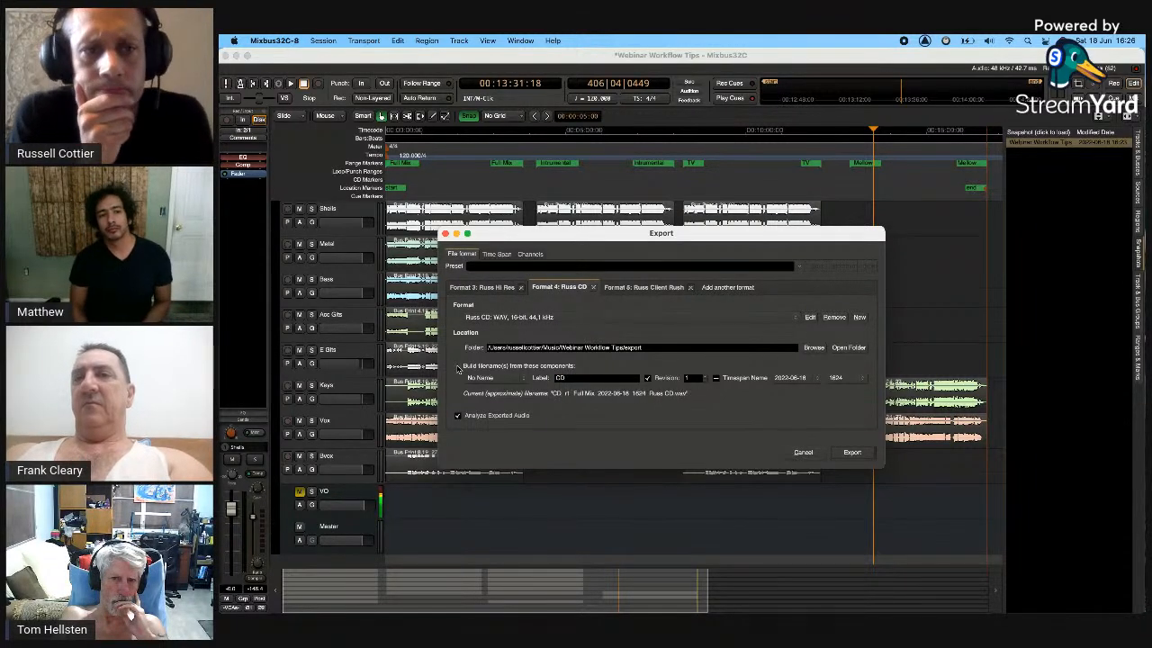
- Set the first filename component to Session Name for both Hi Res and CD formats
double_click(560, 378)
click(484, 288)
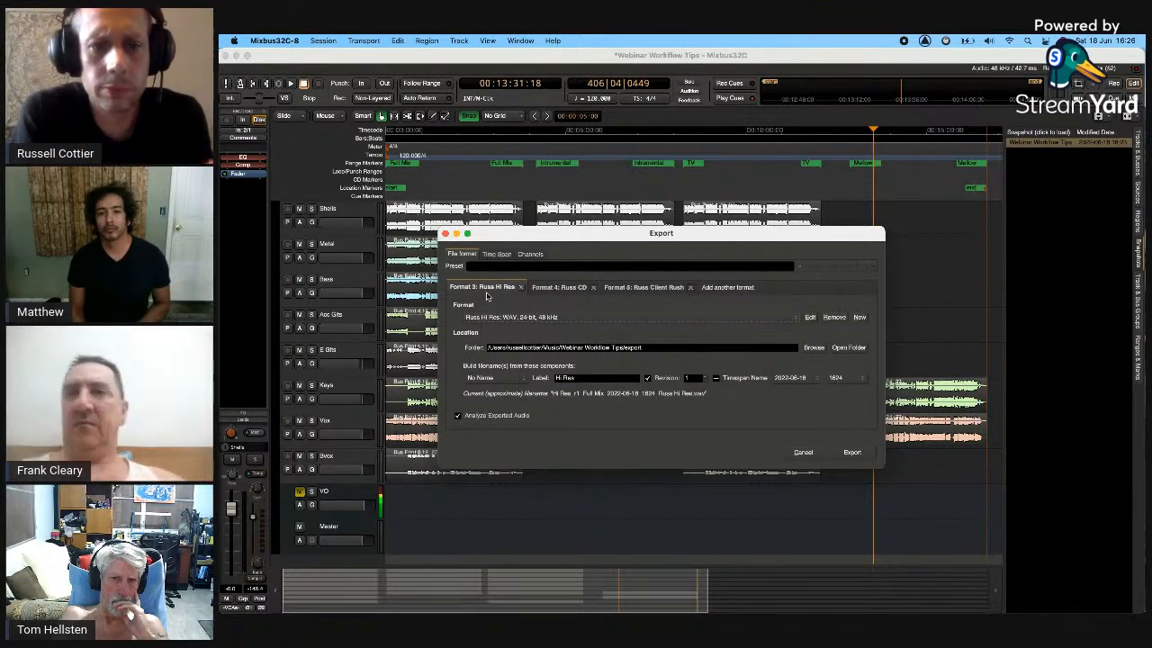
click(486, 378)
click(509, 389)
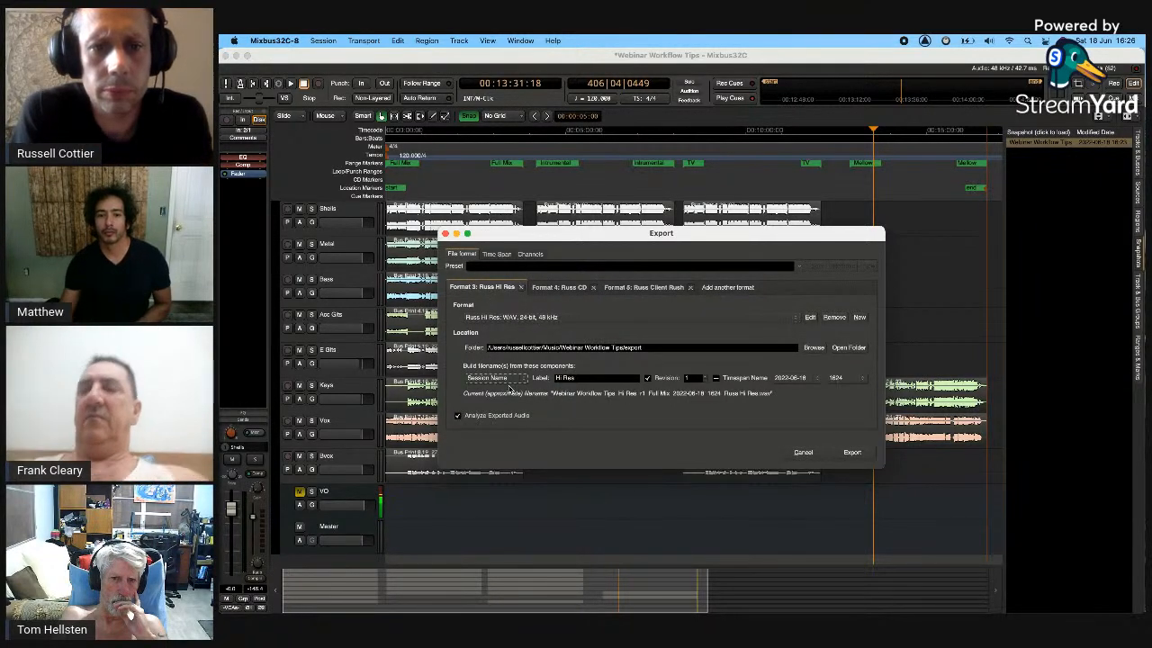
click(559, 287)
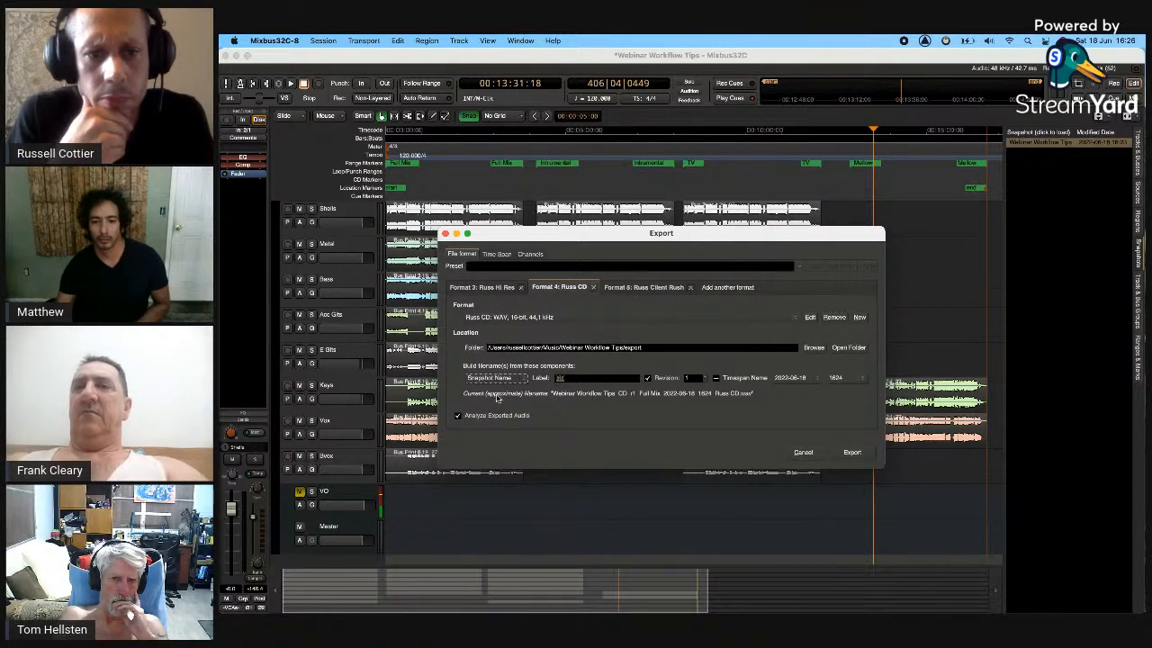
click(496, 379)
click(497, 368)
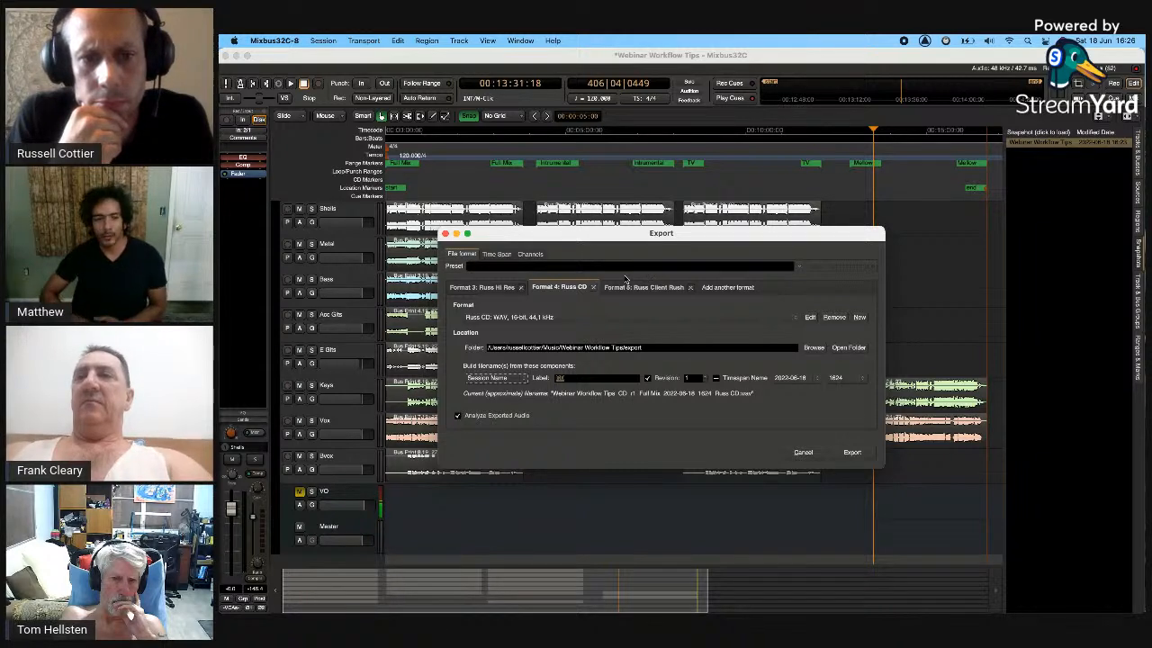
click(630, 286)
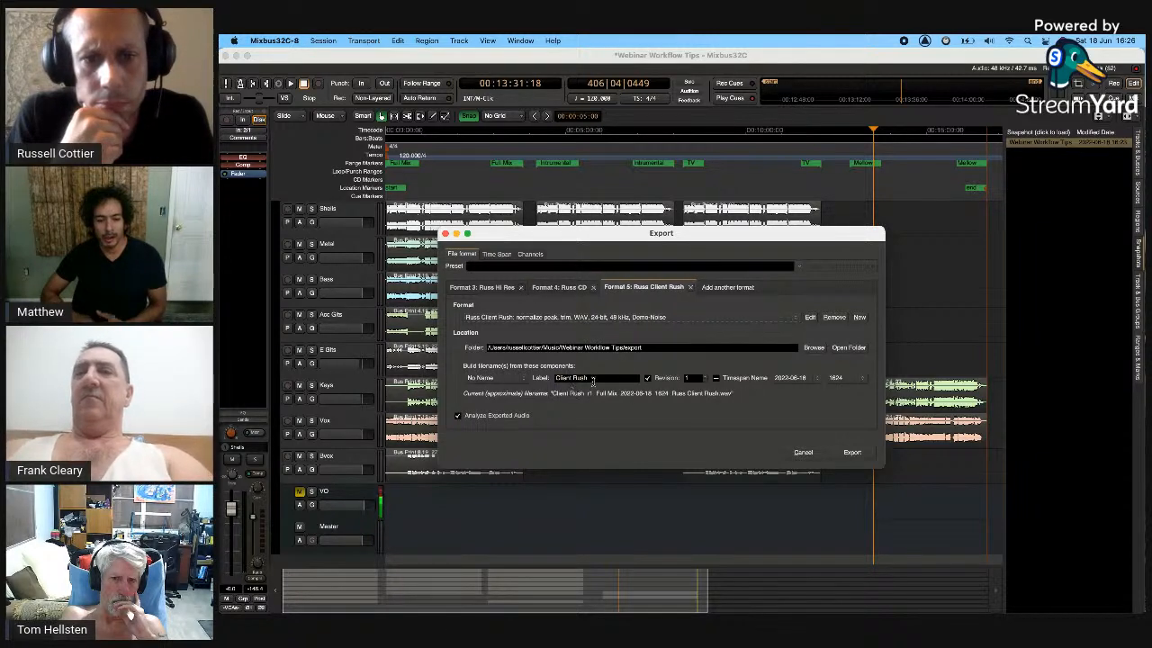
- Switch Russ Client Rush to MP3, keeping the 1/2 sec white-noise watermark every 15 sec
click(810, 317)
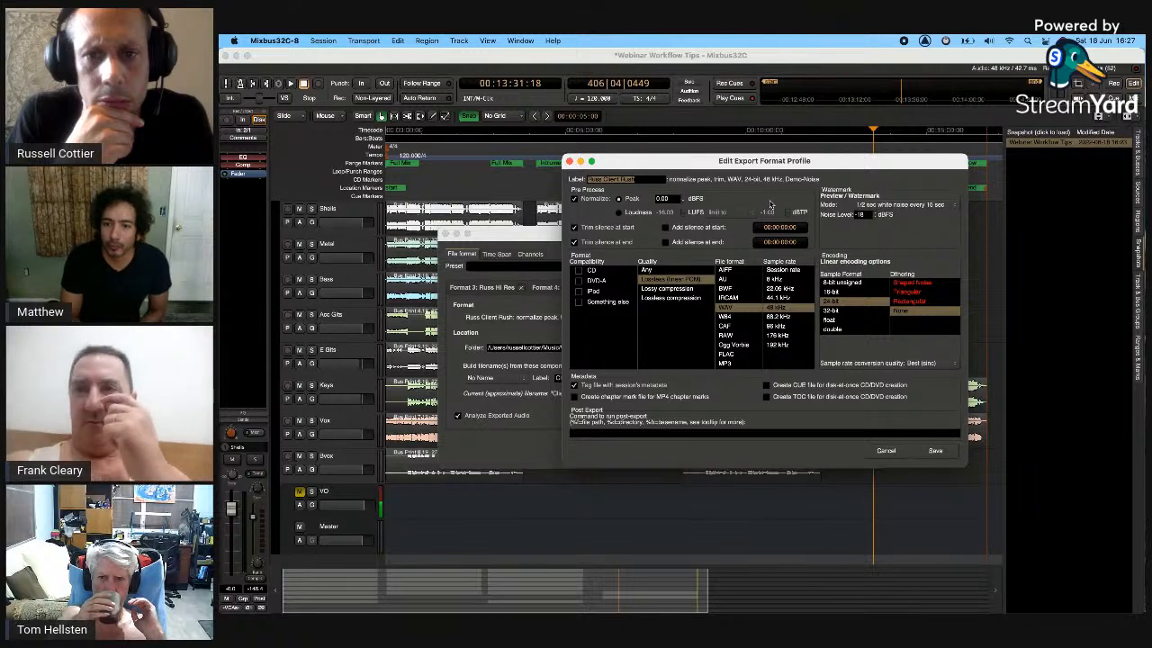
click(918, 204)
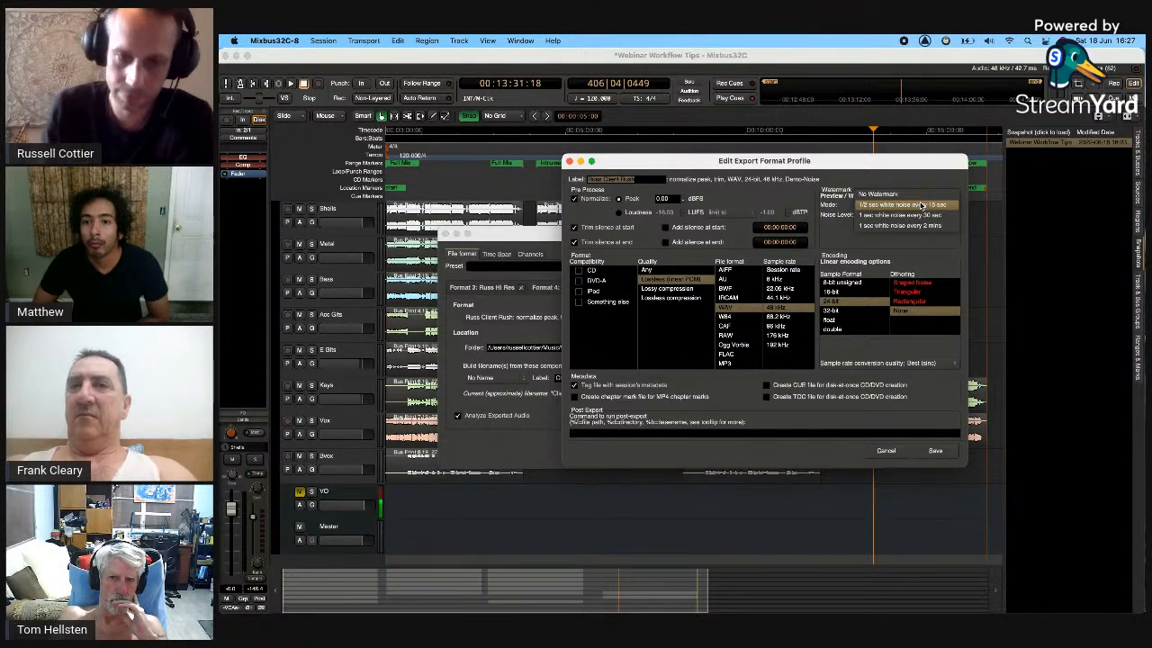
click(920, 205)
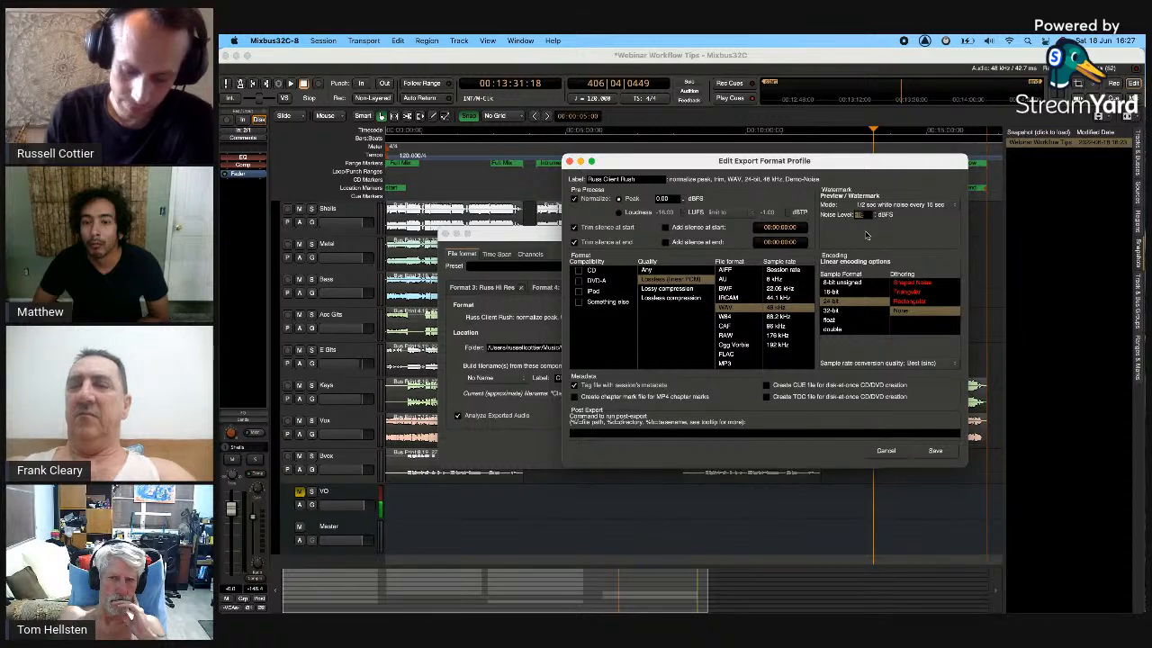
click(736, 363)
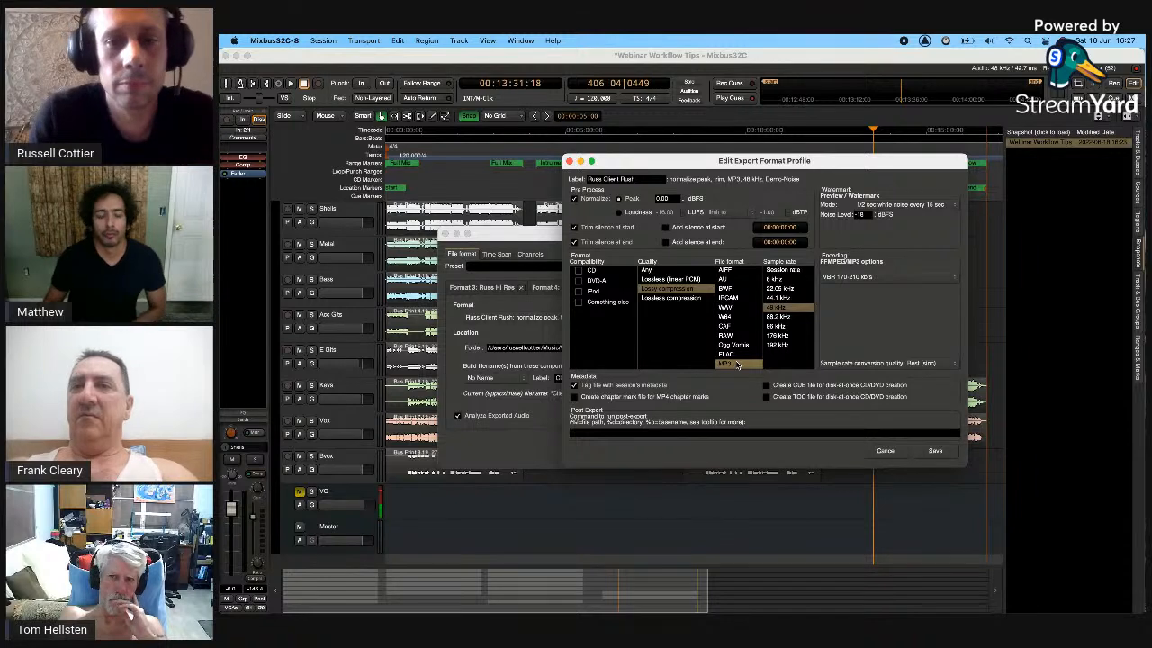
click(936, 450)
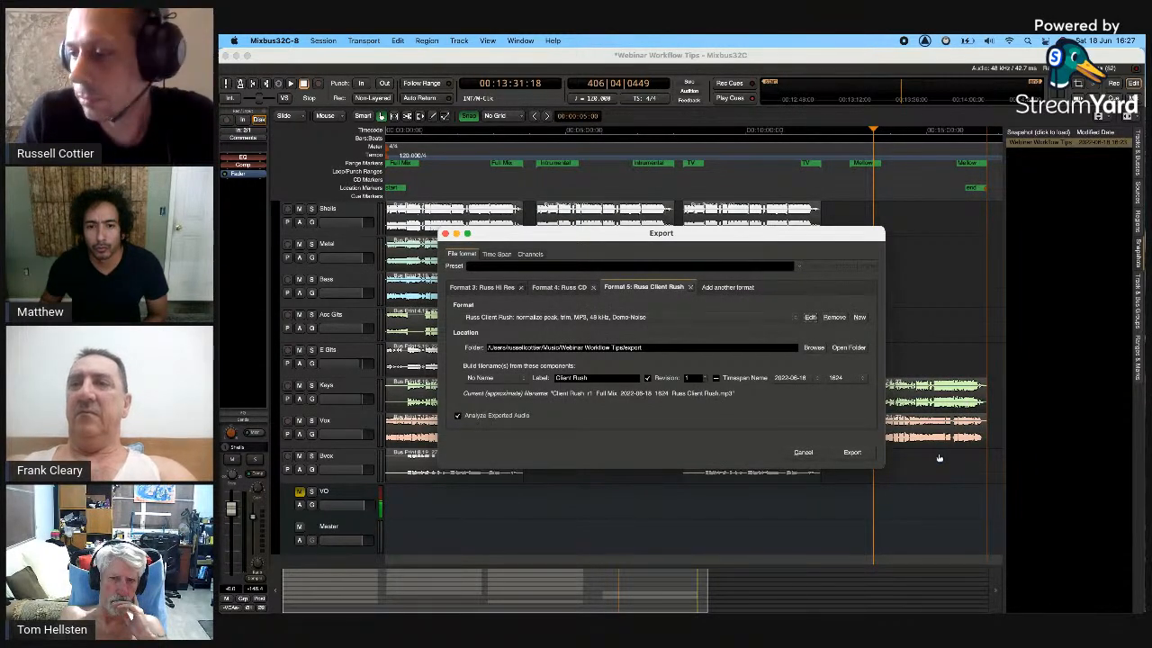
- Save the current formats as a new export preset named 'Russ Mix pack'
click(507, 288)
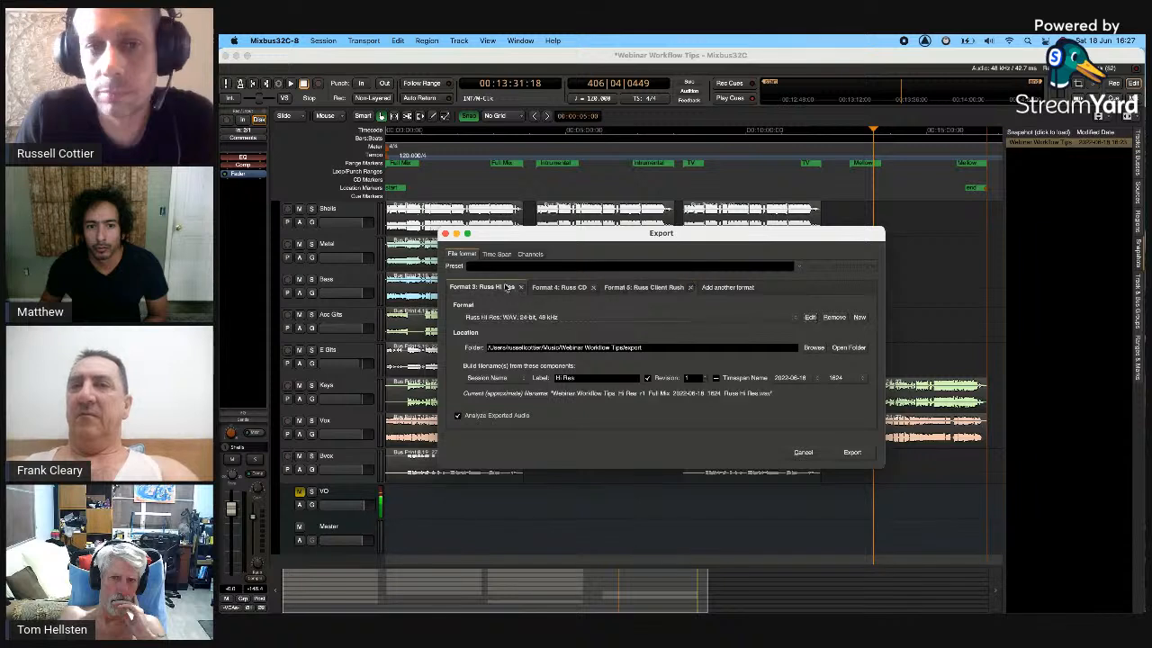
scroll(508, 289, down, 2)
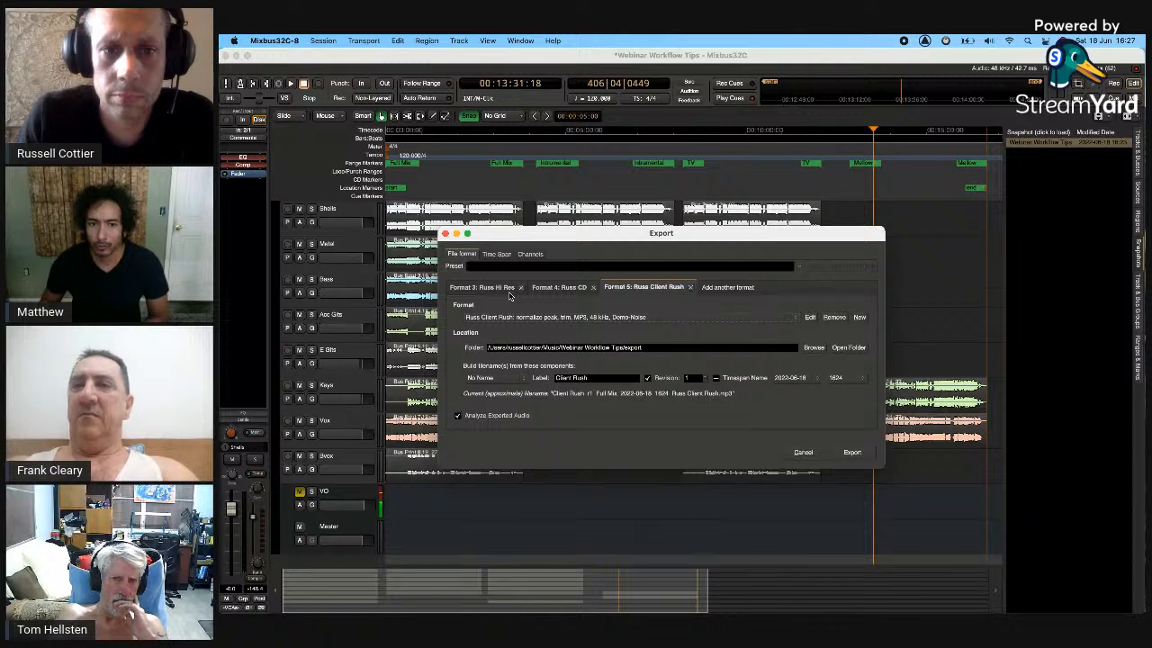
click(509, 294)
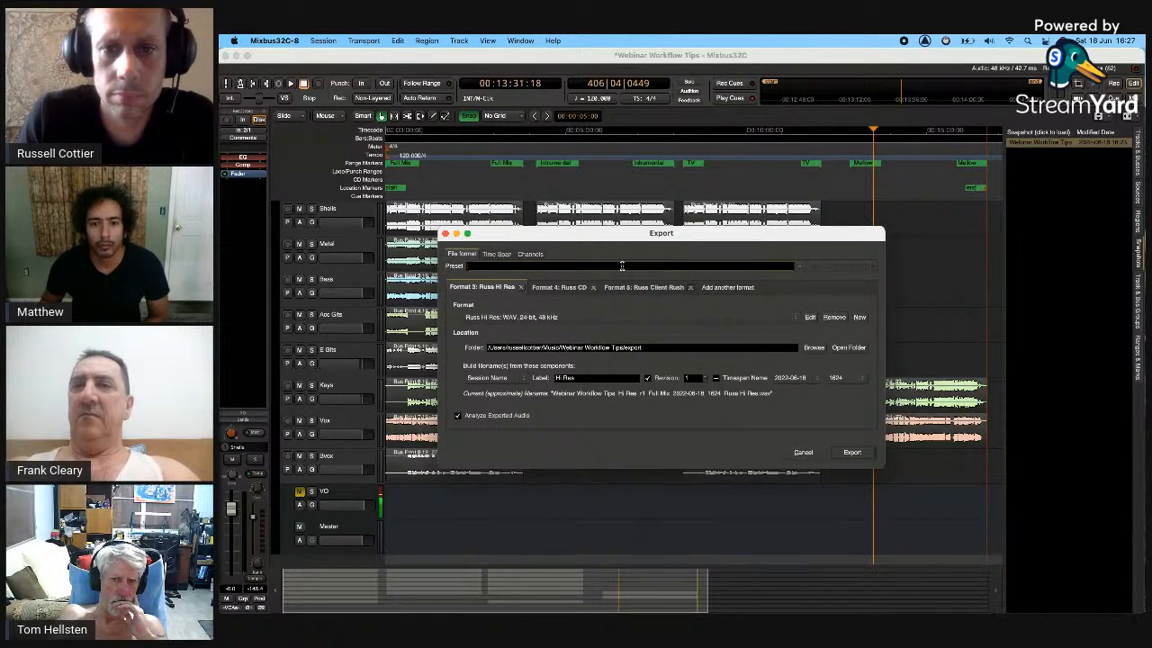
click(622, 266)
text(Russ Mix pack)
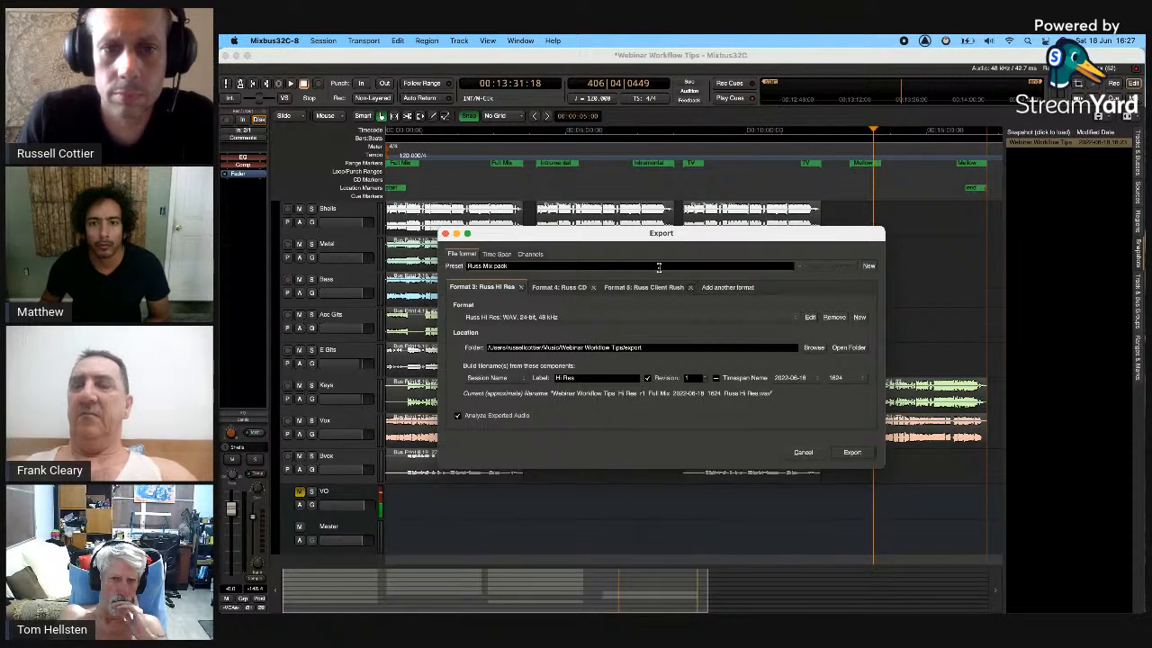
- Remove the Hi Res and CD formats, then reload the Russ Mix Pack preset
click(520, 288)
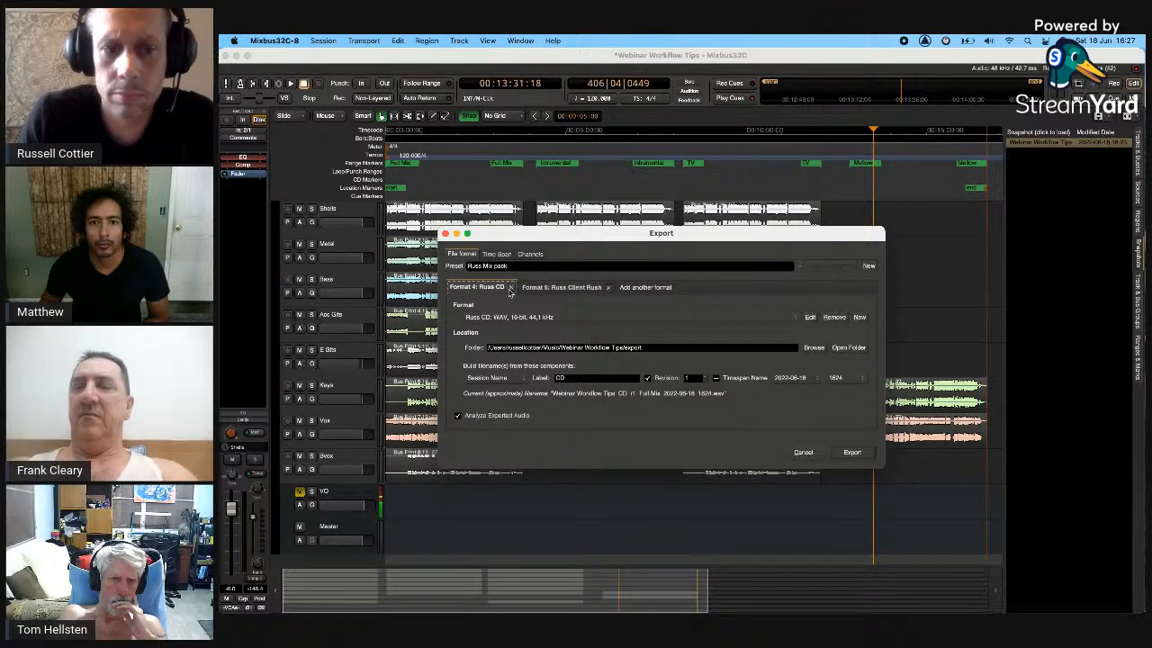
click(511, 288)
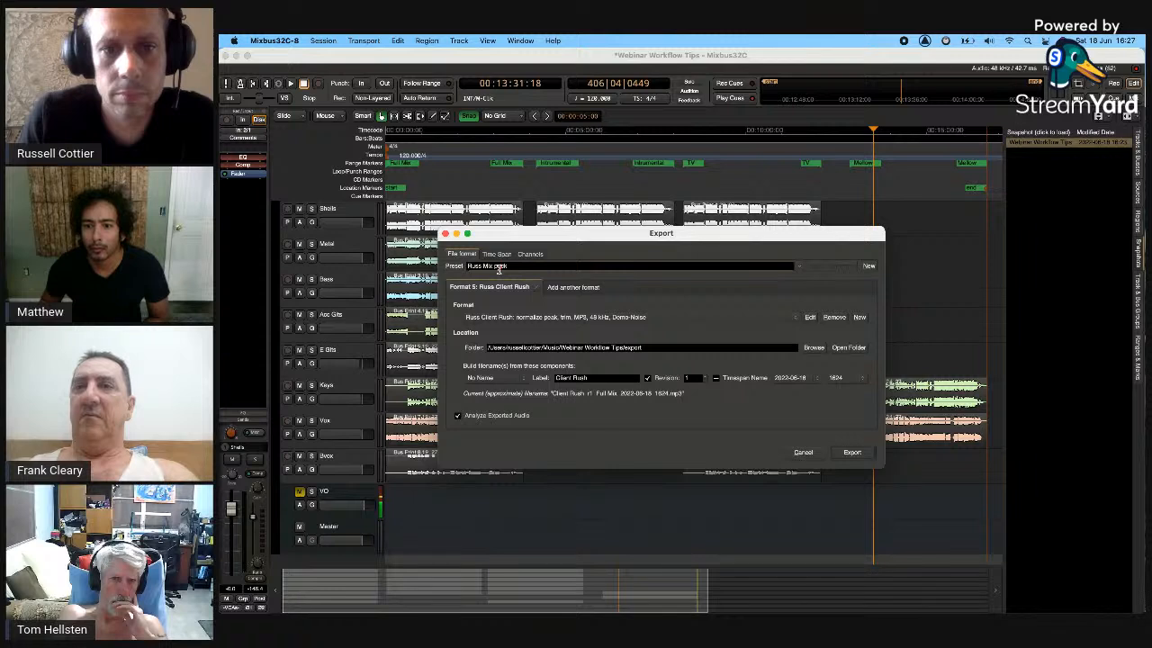
click(497, 269)
click(504, 331)
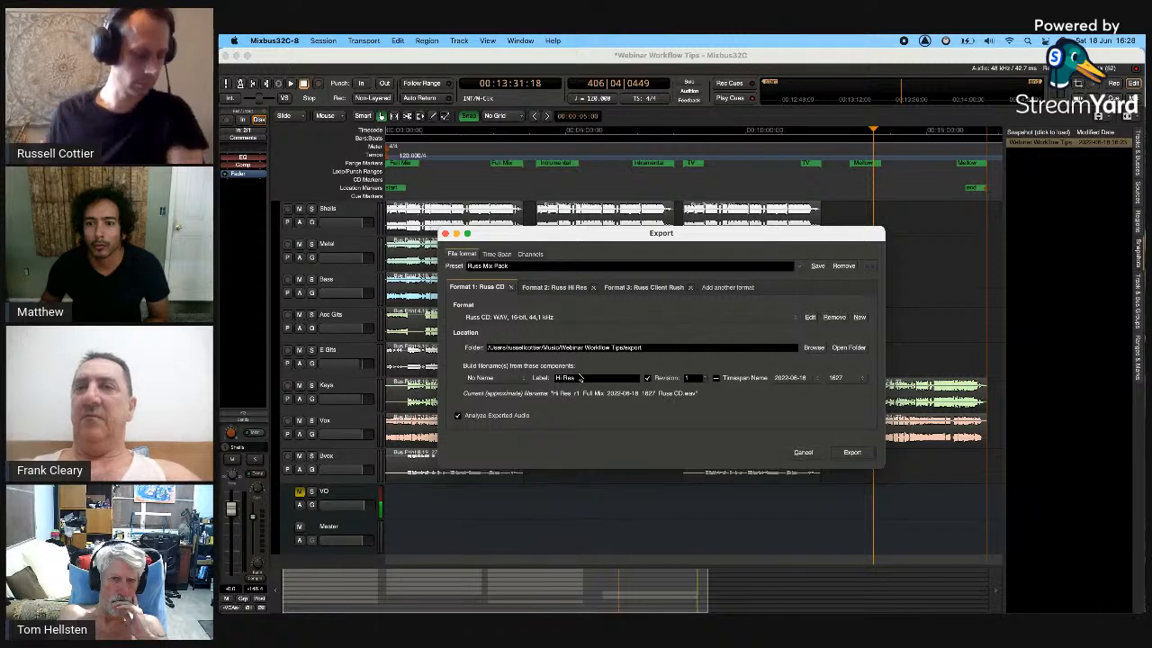
- Change the Russ Hi Res format's label to 'Hi Res'
click(543, 288)
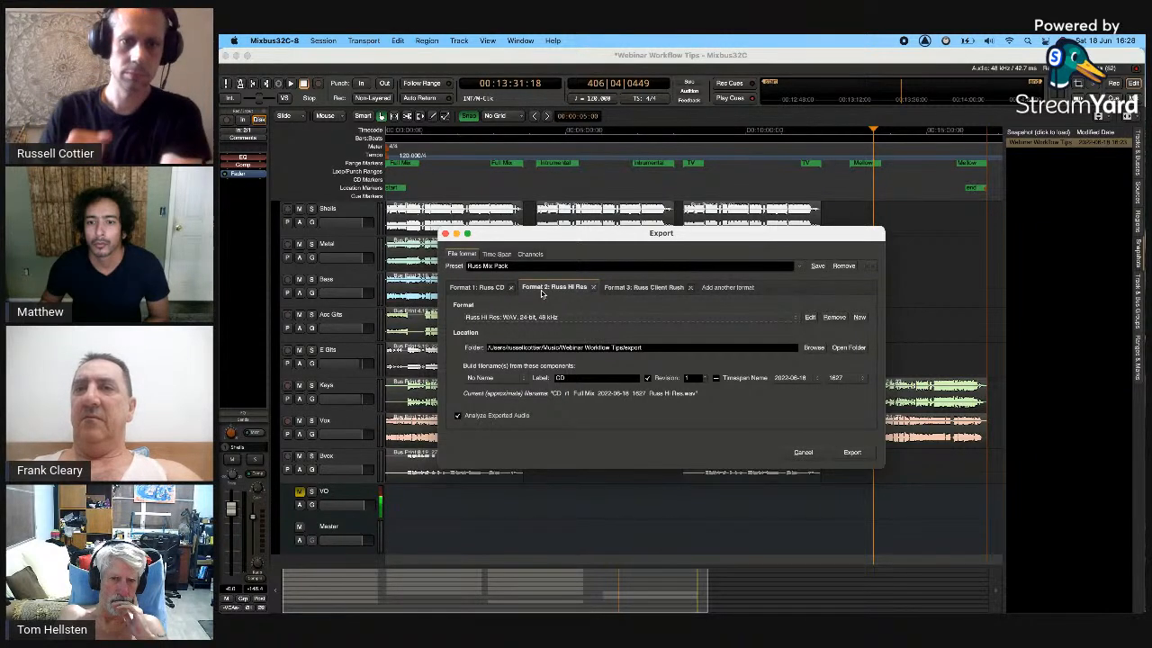
drag(568, 378, 461, 380)
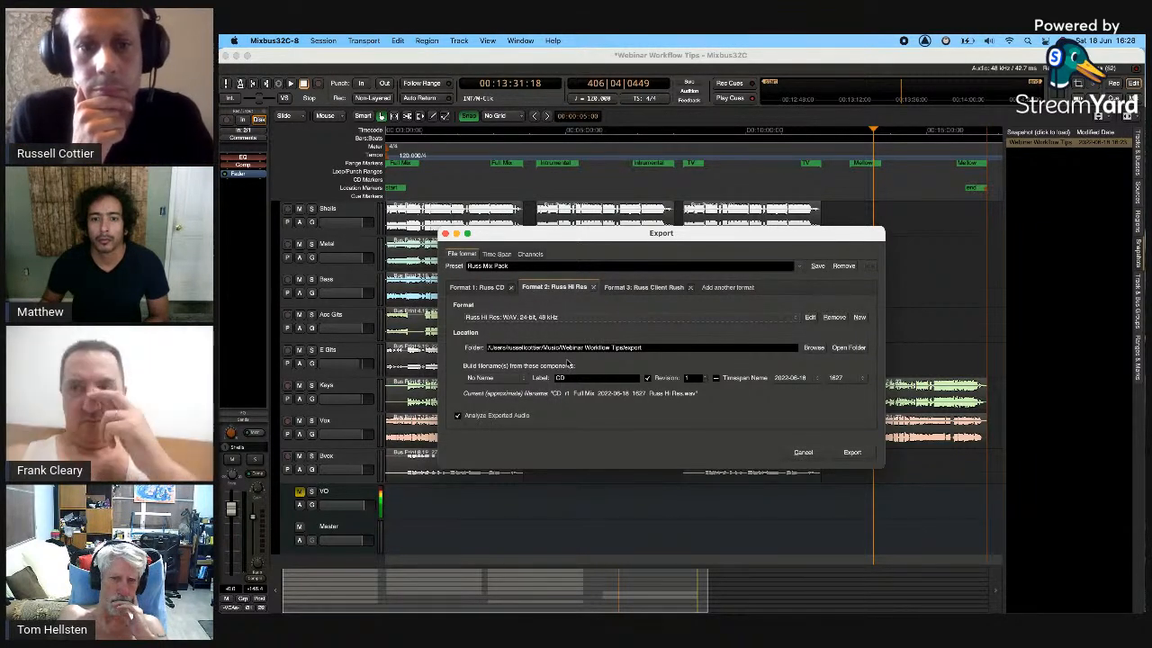
text(Hi Res)
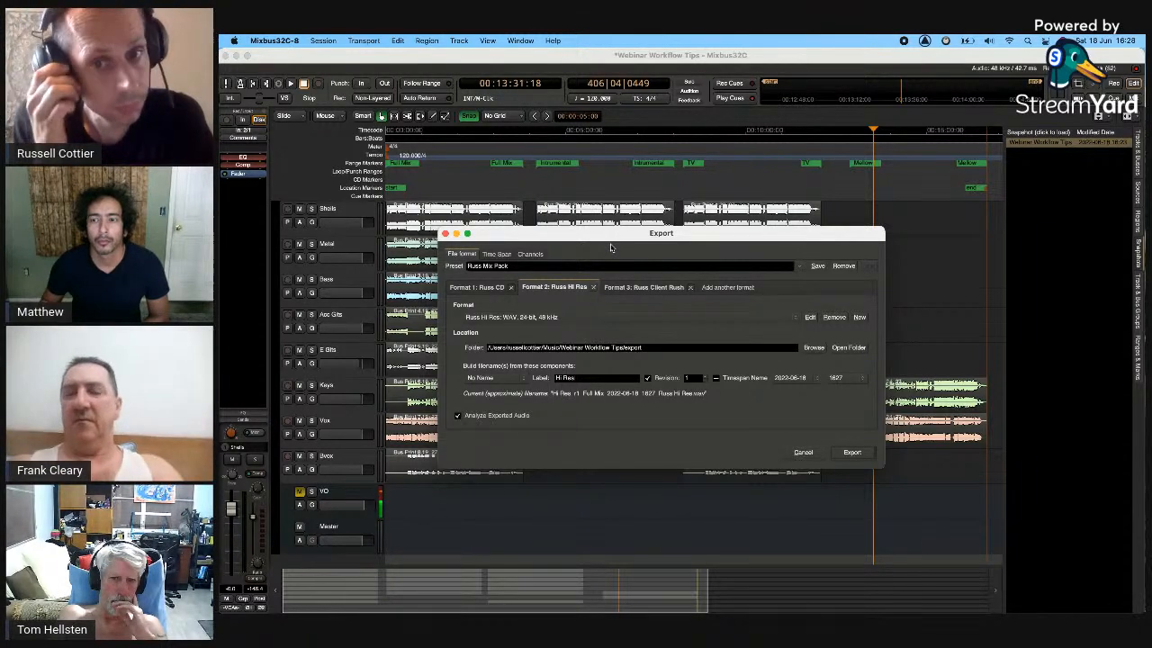
- Check the Client Rush format, then show the export ranges: Full Mix, Instrumental, TV and Mellow ticked
click(641, 286)
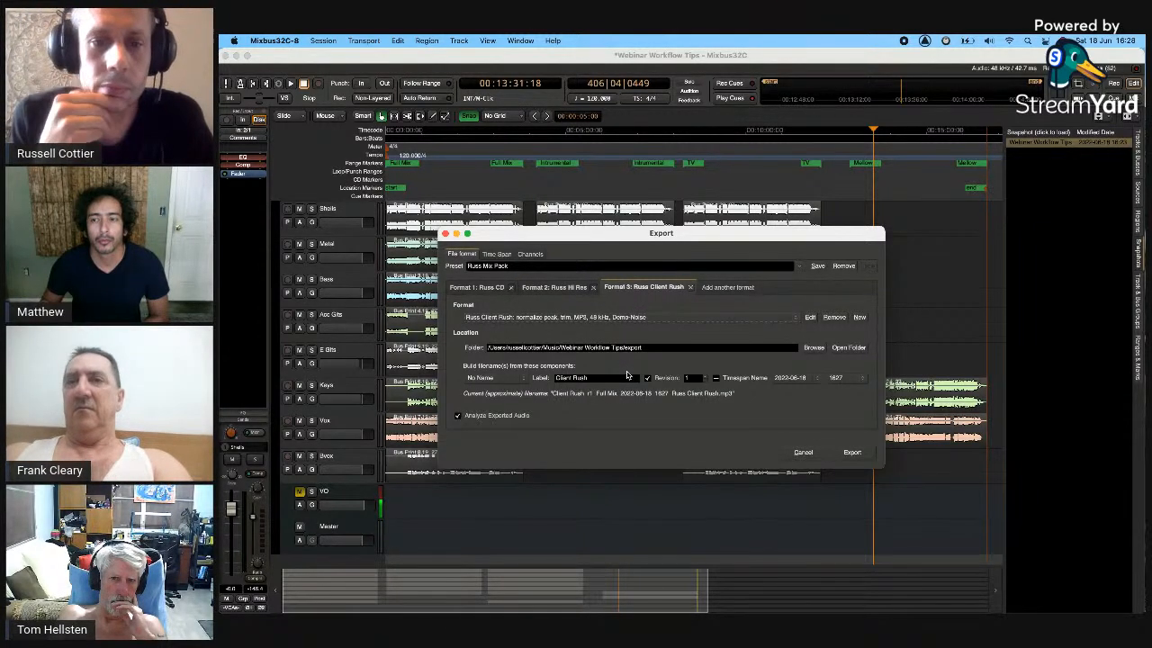
click(556, 287)
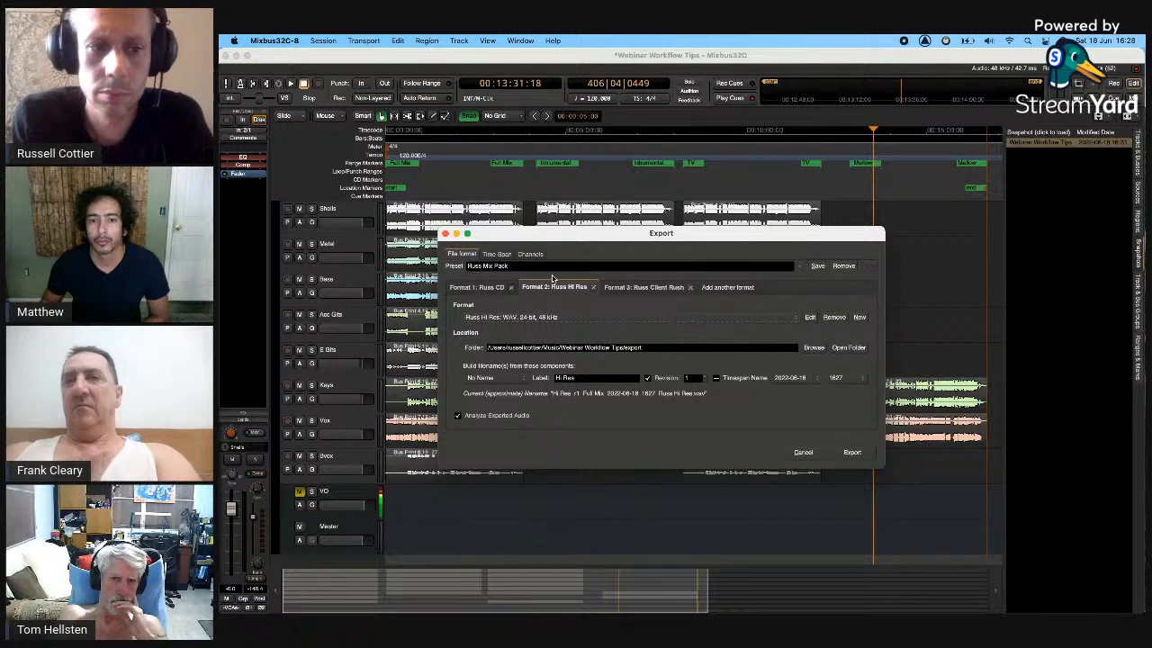
click(497, 254)
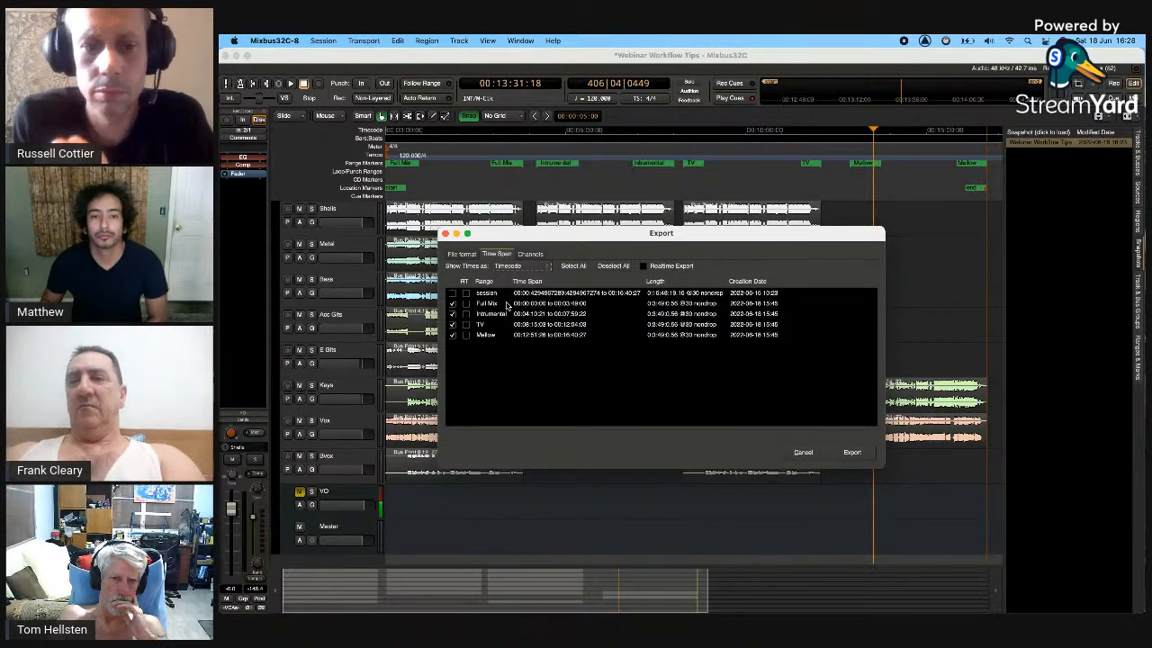
- Return to the file formats and show Russ Hi Res with label Hi Res and 'Hi Res_r1_Full Mix' filenames
click(461, 254)
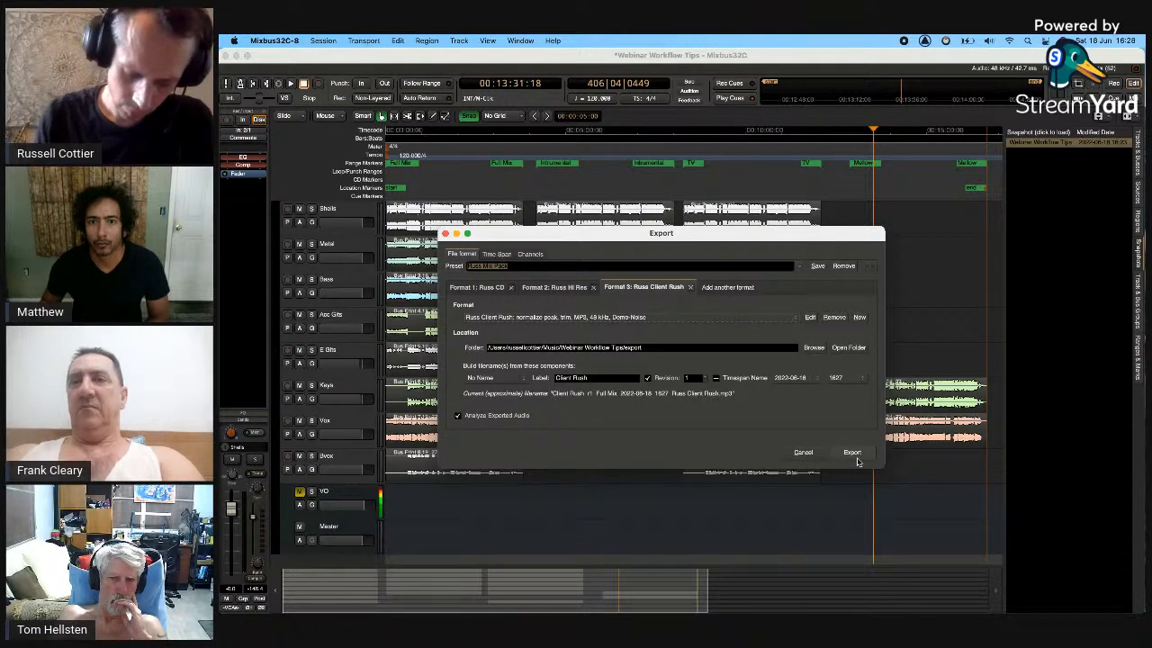
click(496, 254)
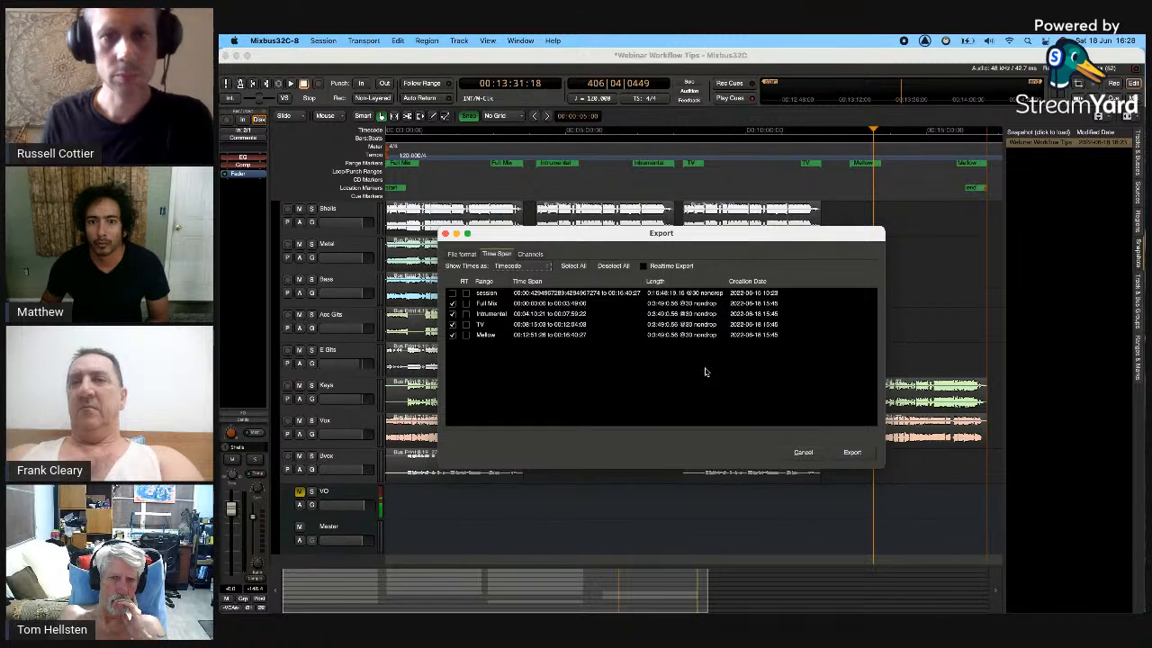
click(459, 255)
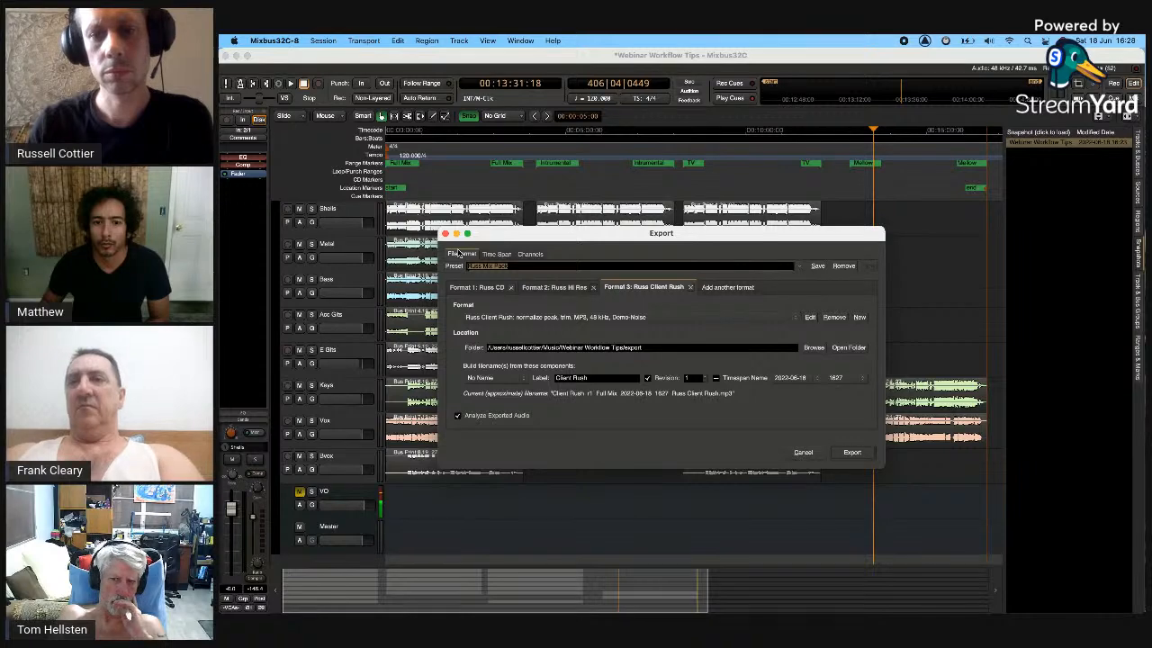
click(551, 288)
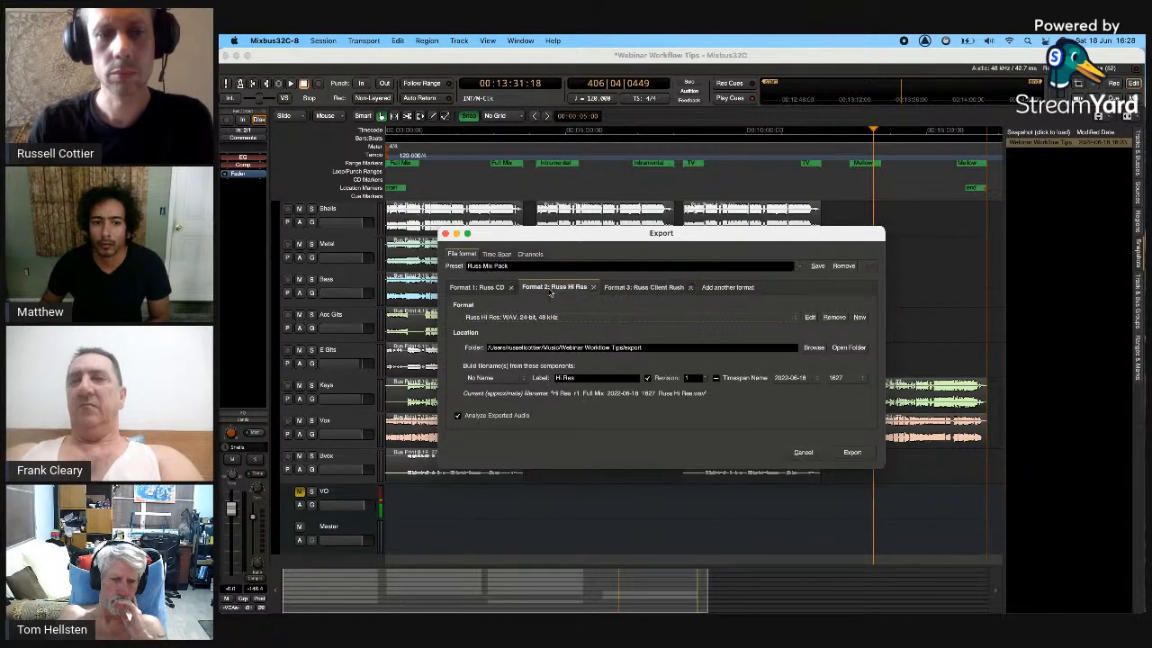